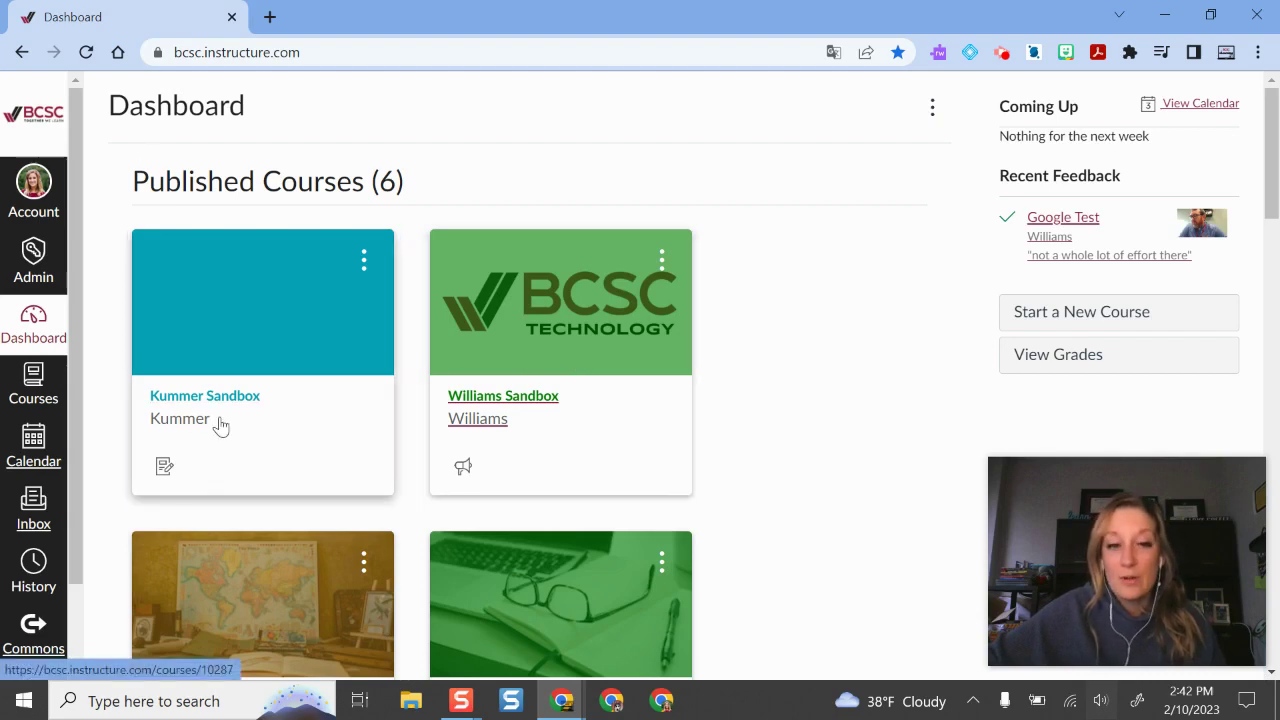
Open the BK Training Course with SS Content course and go to its Pages front page.
scroll(221, 420, down, 2)
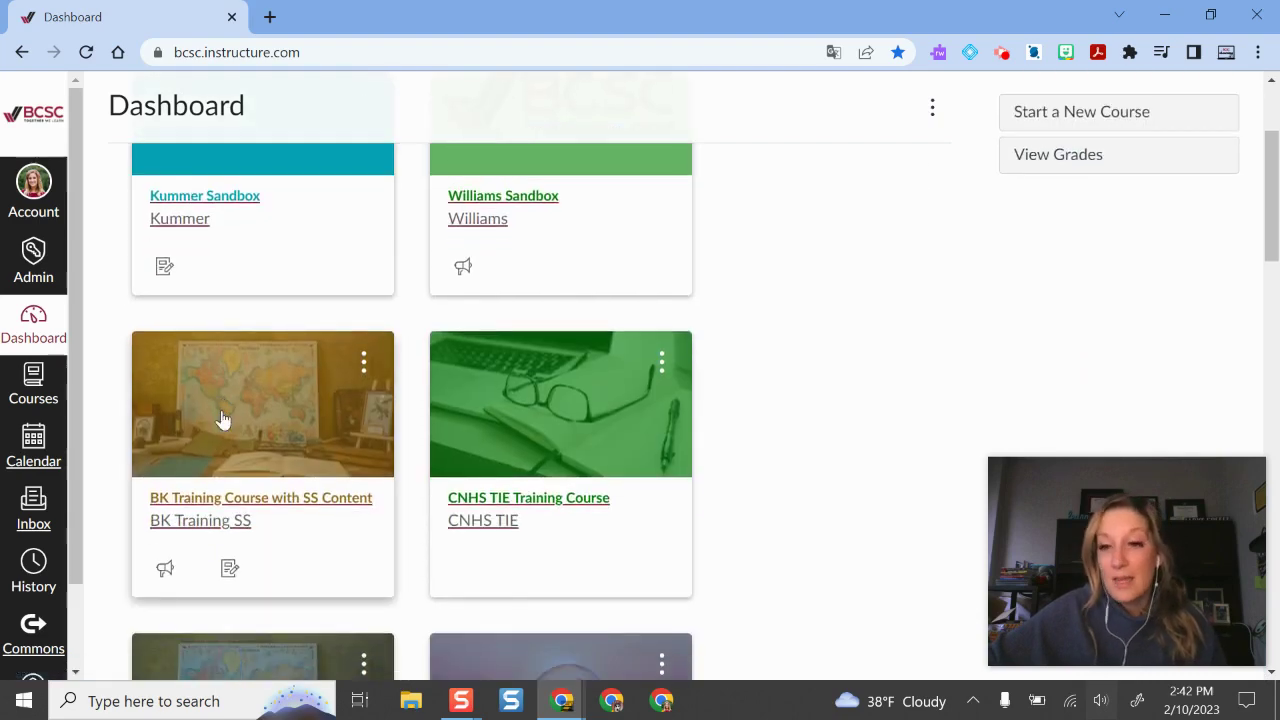
click(272, 500)
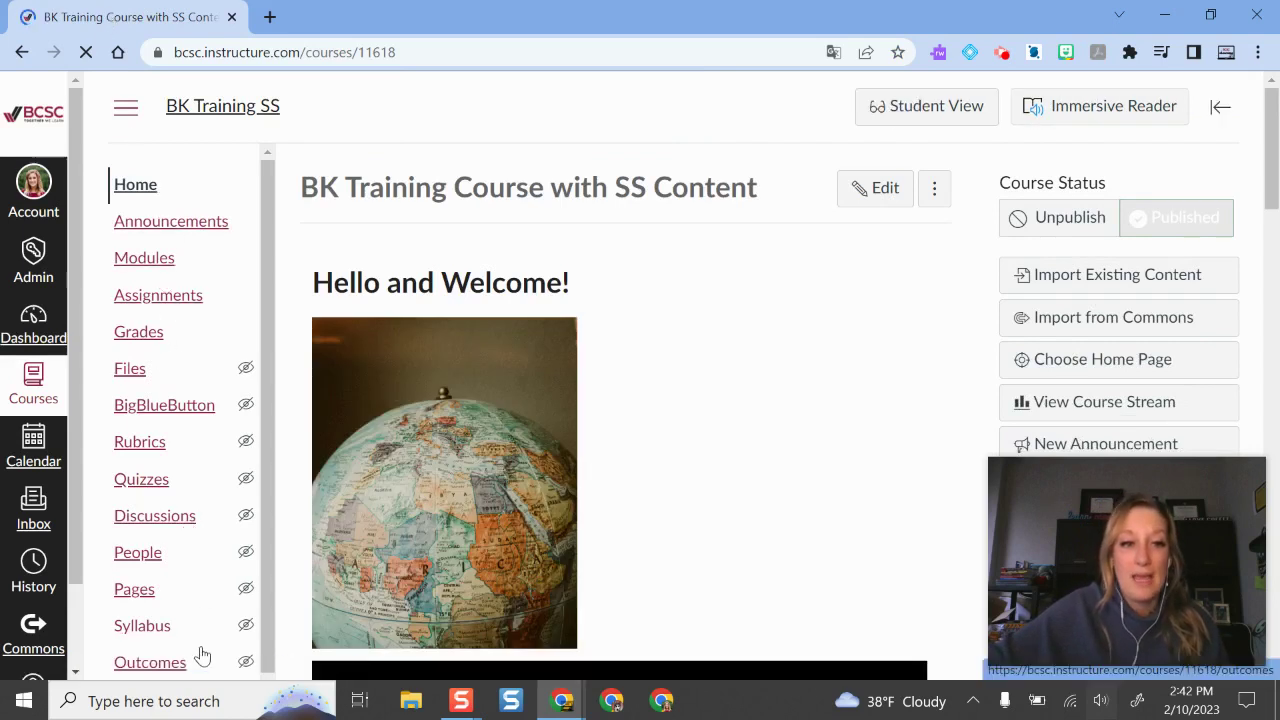
click(137, 594)
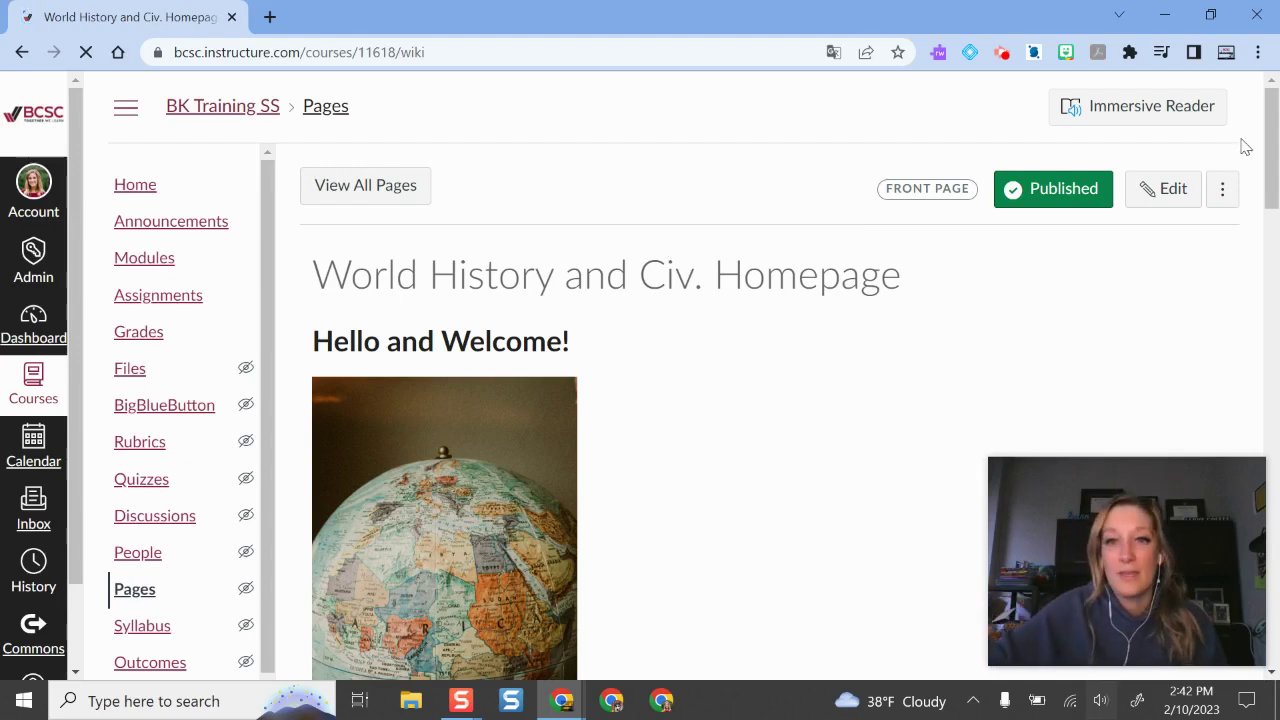
Open the World History and Civ. Homepage front page for editing.
click(1174, 195)
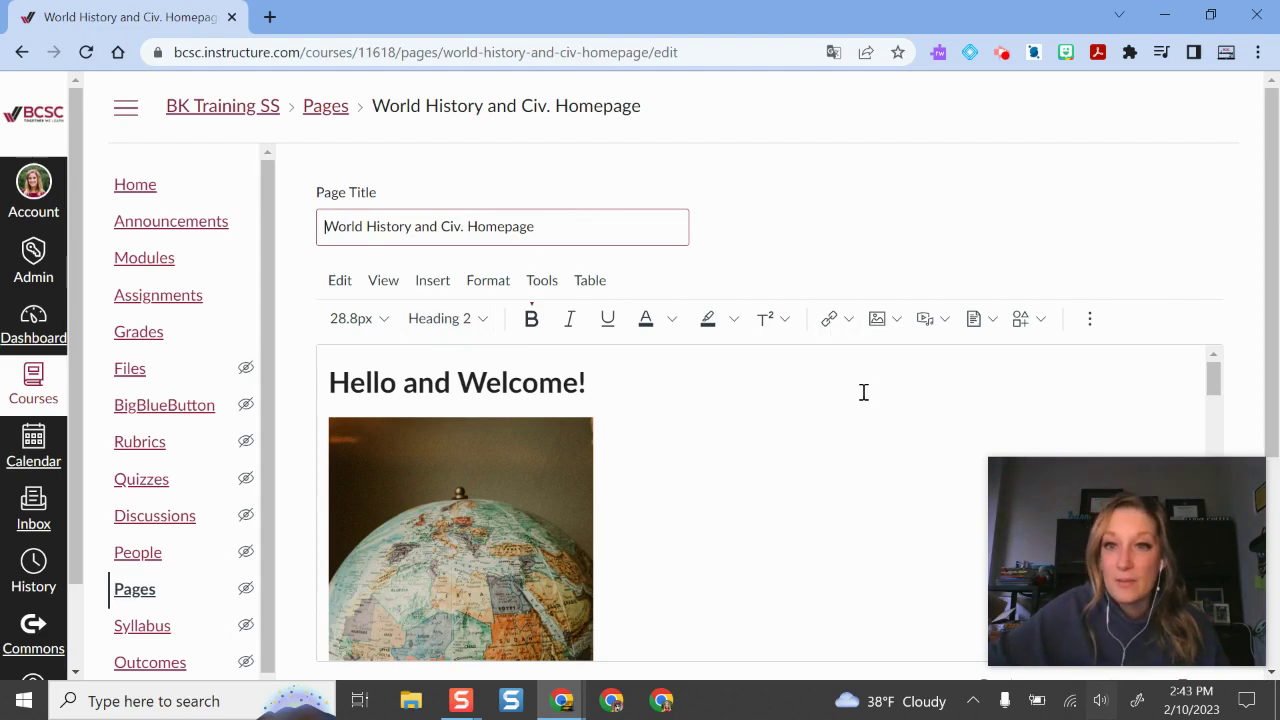
scroll(860, 391, down, 1)
scroll(849, 400, down, 3)
scroll(848, 400, down, 3)
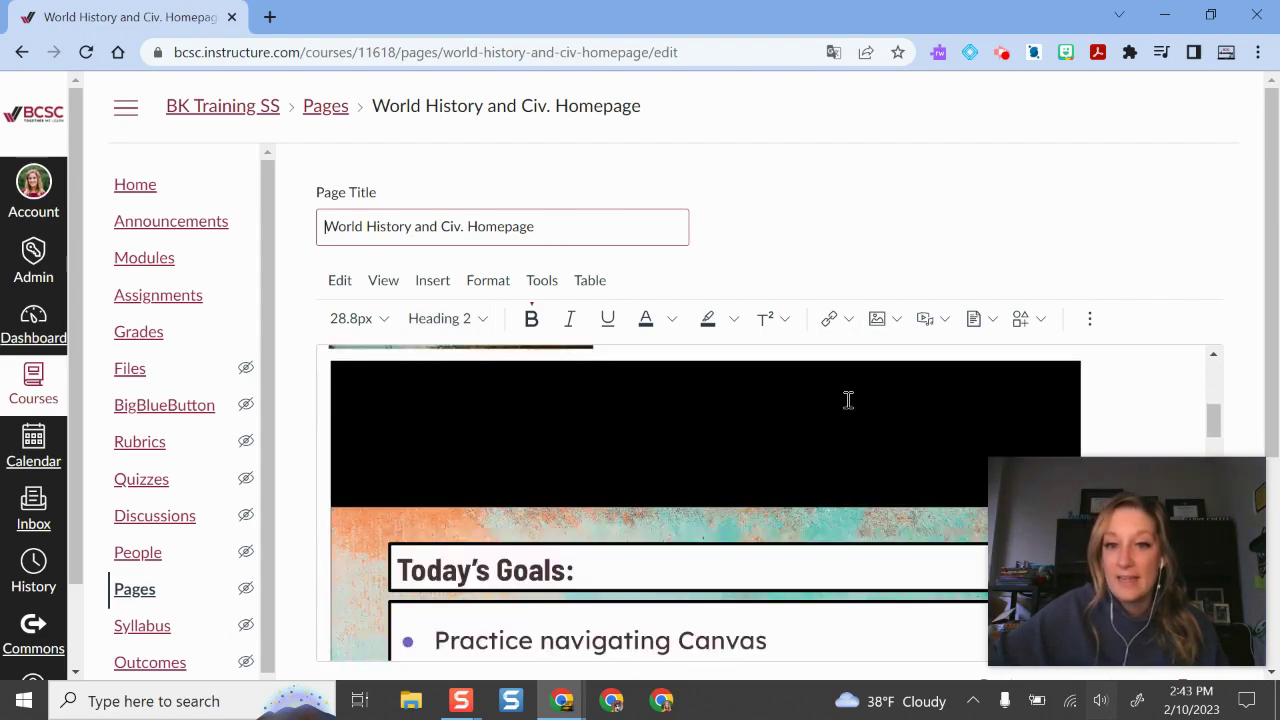
drag(1218, 416, 1215, 555)
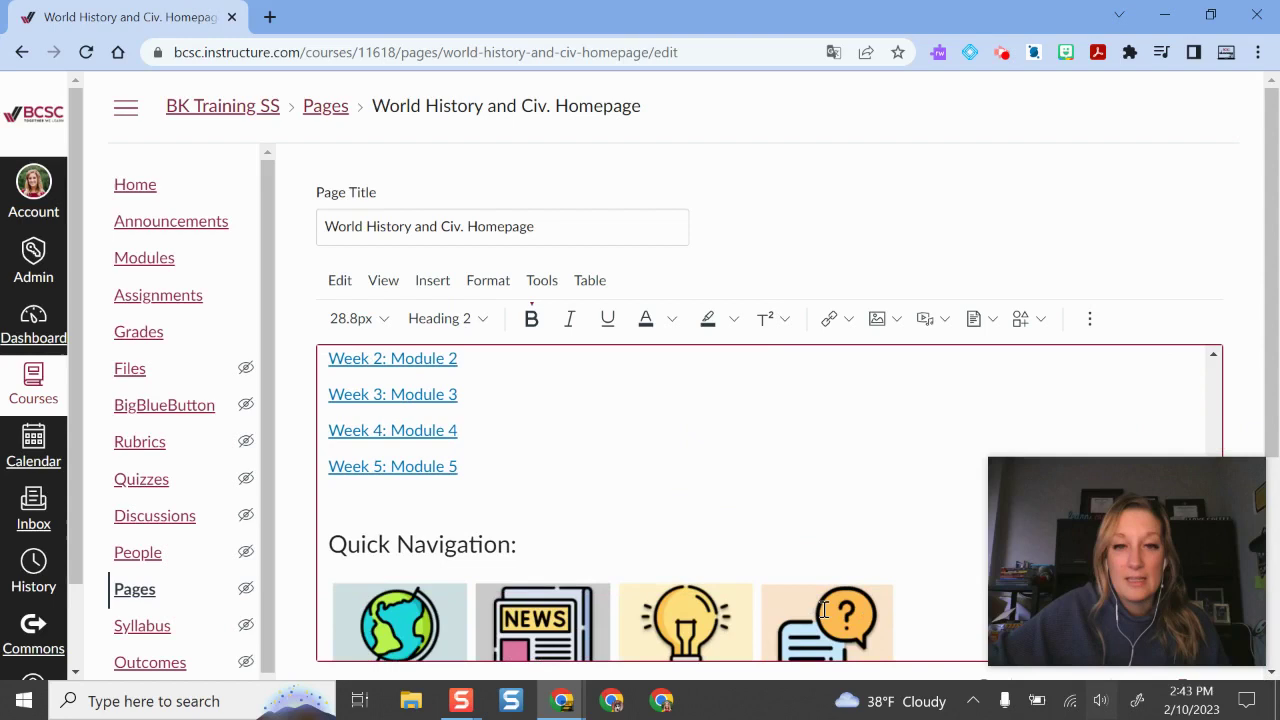
scroll(846, 474, down, 2)
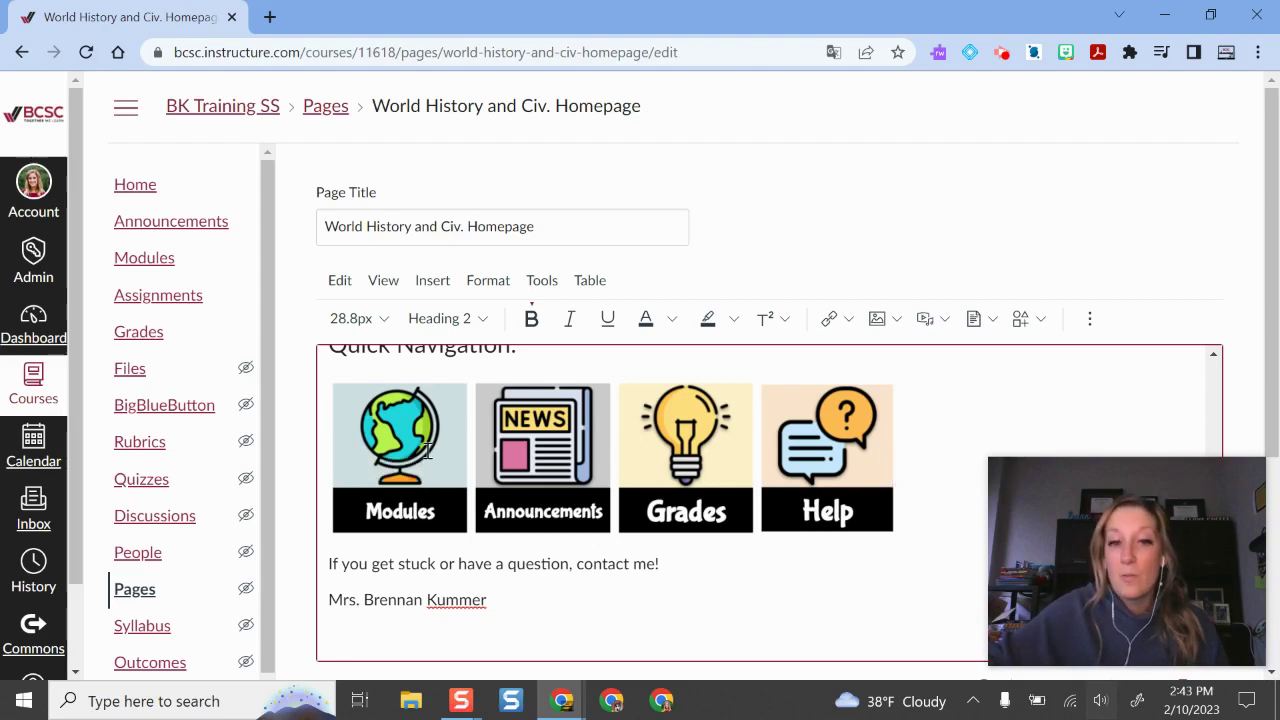
Remove the existing link from the Modules image in the Quick Navigation row.
click(400, 480)
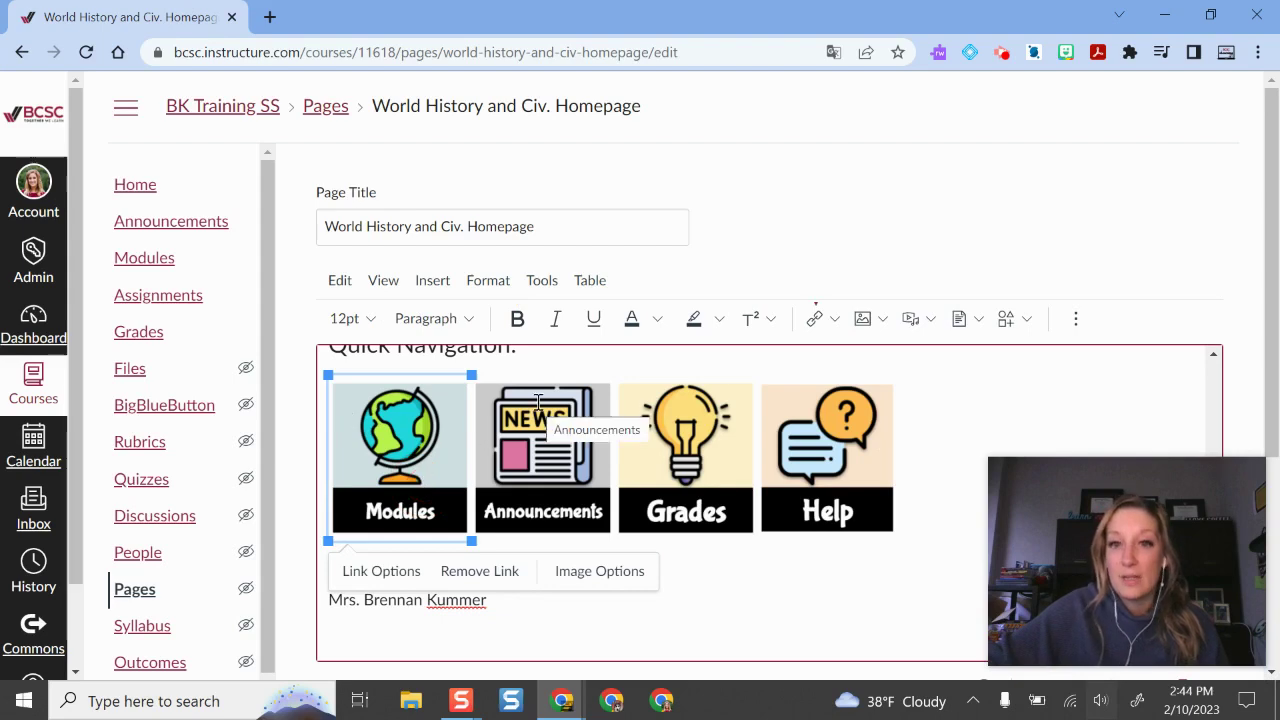
click(835, 320)
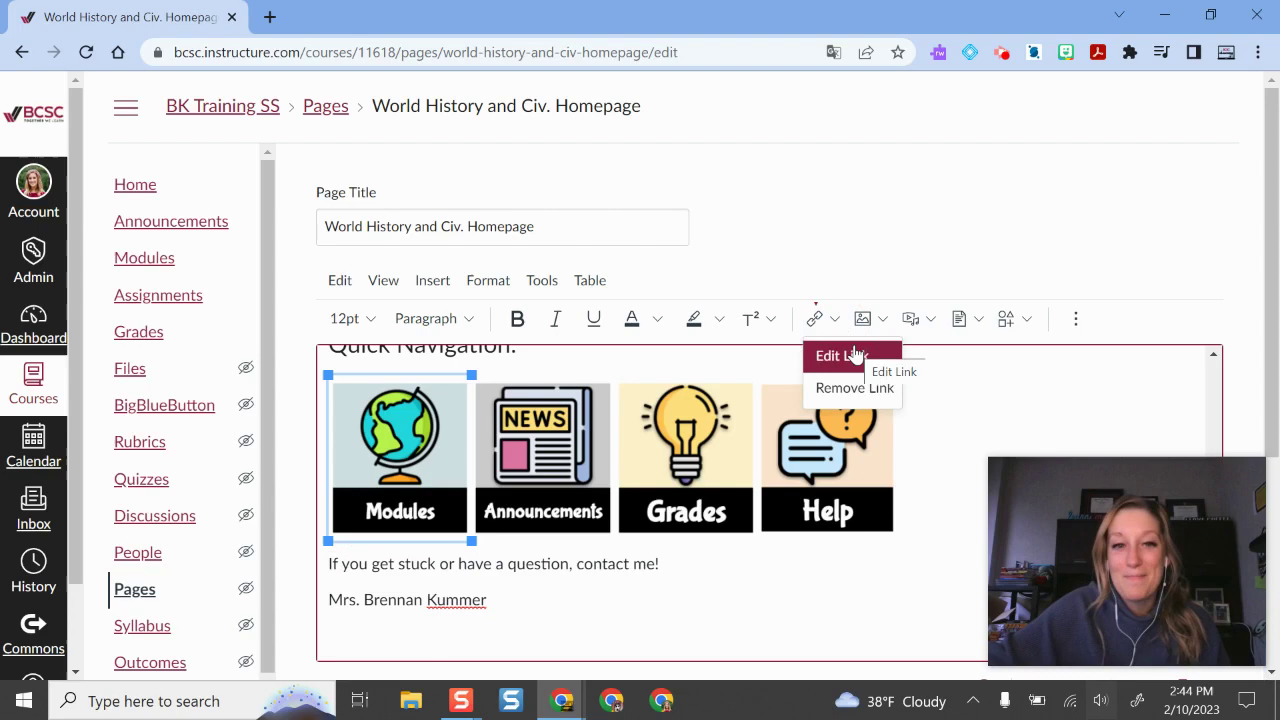
click(852, 386)
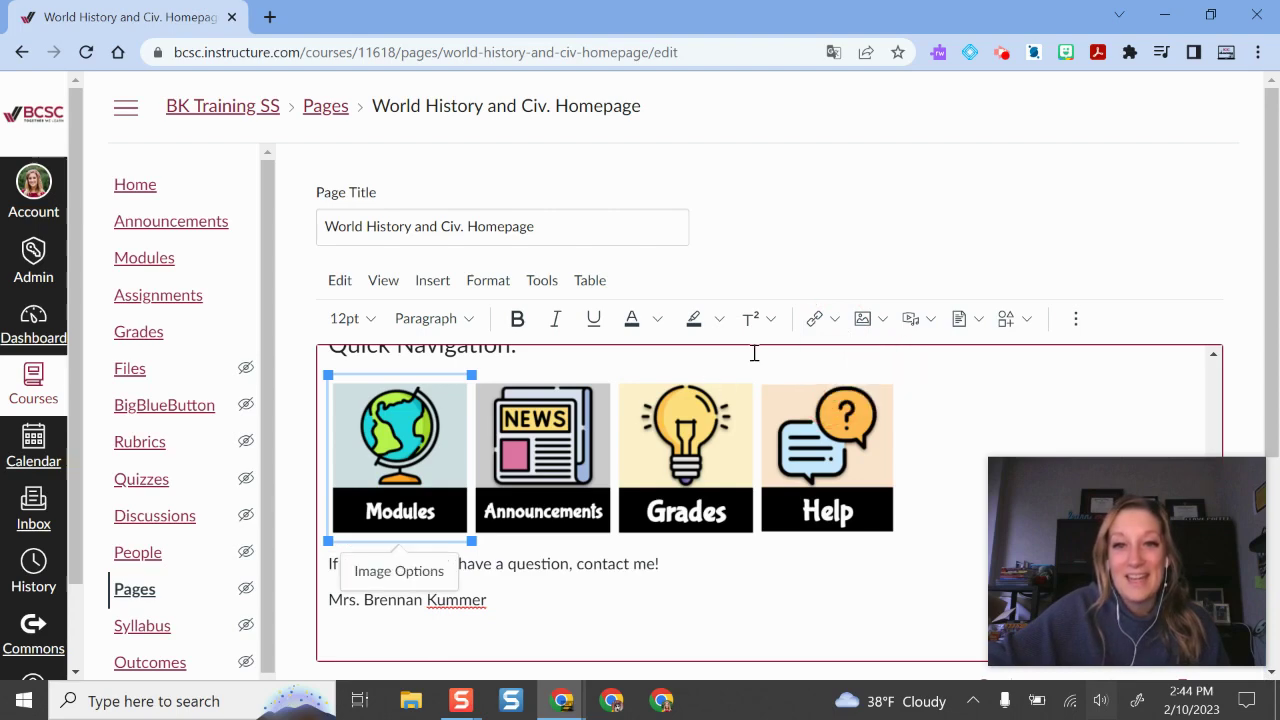
click(835, 322)
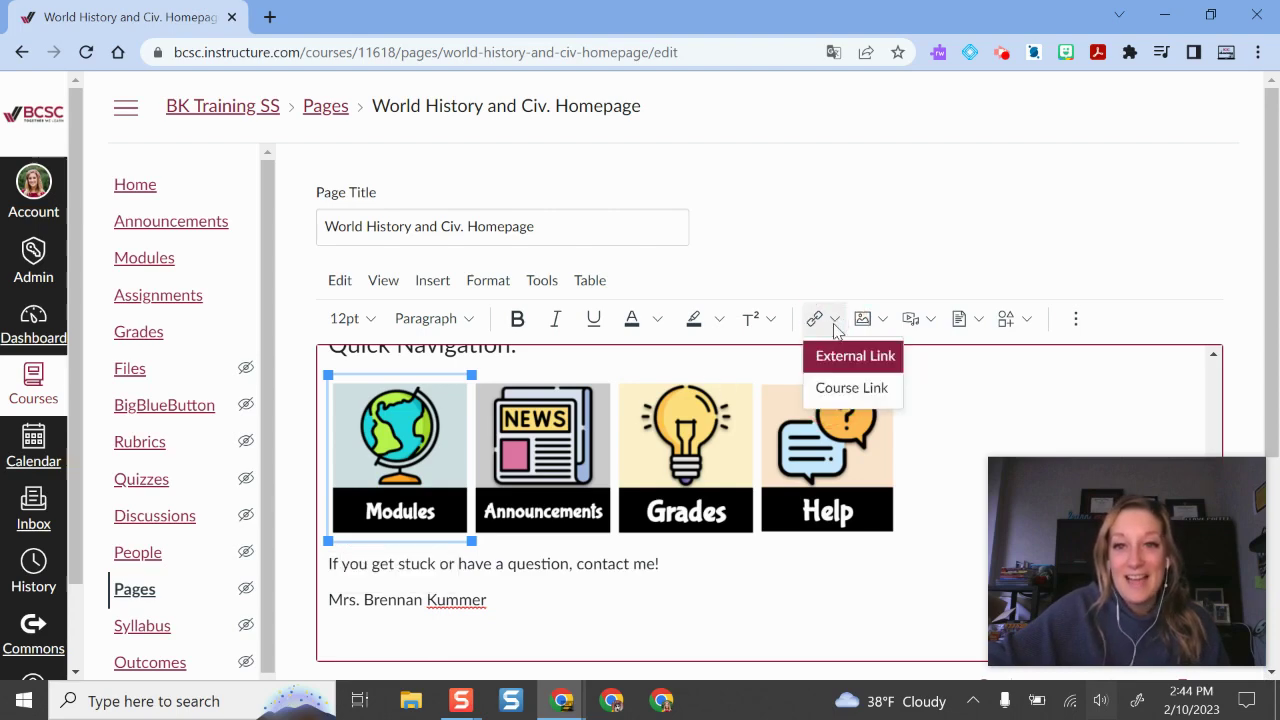
Link the Modules image to the course's Modules page under Course Navigation, then close the panel.
click(852, 390)
drag(1176, 606, 680, 185)
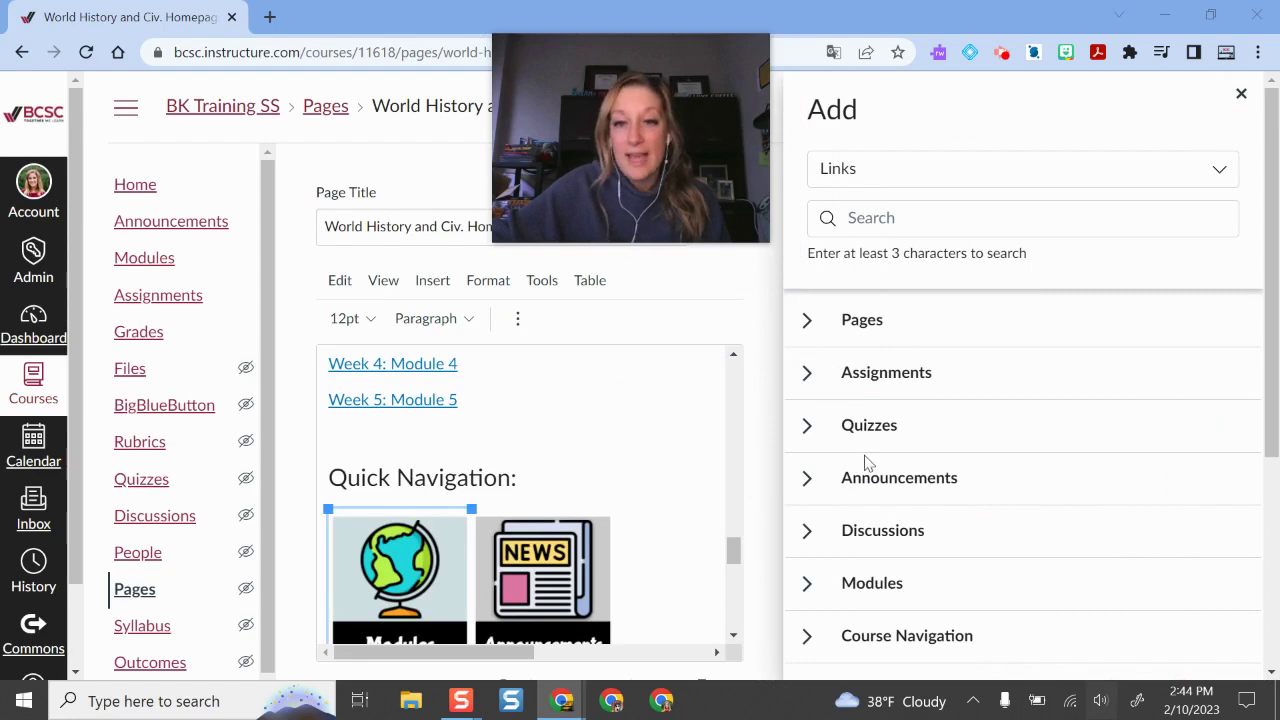
scroll(1000, 455, down, 2)
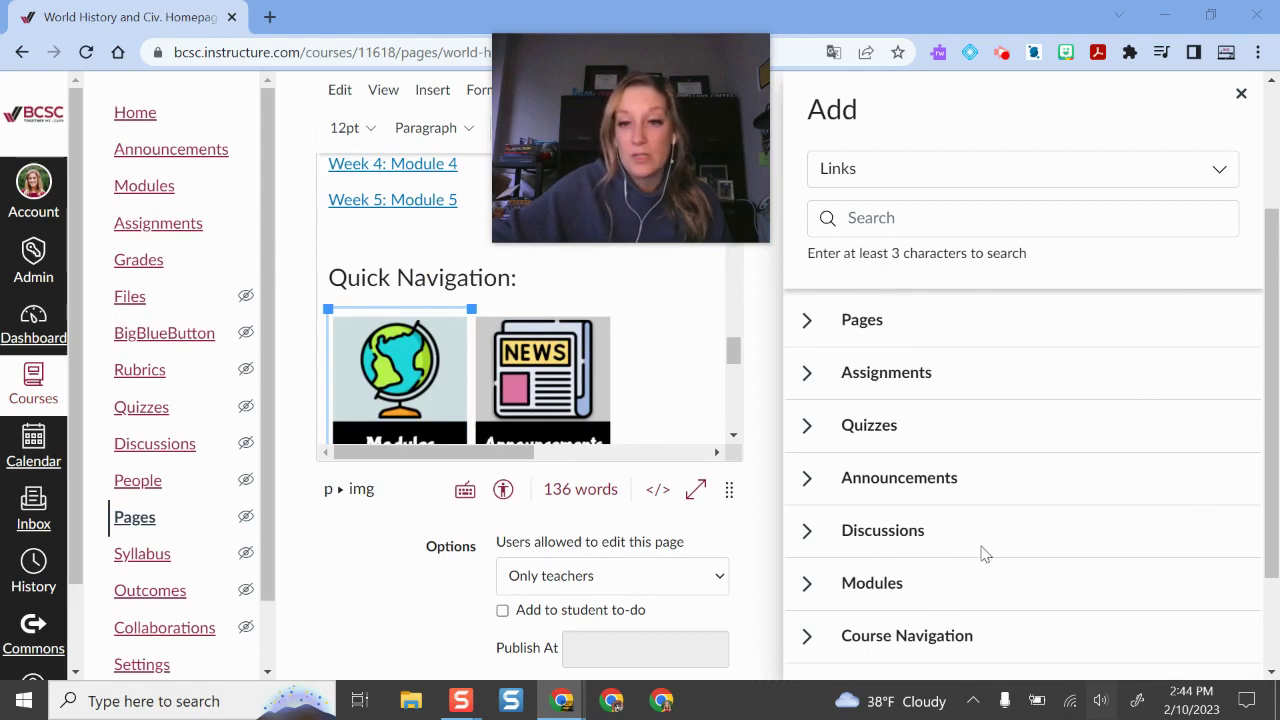
scroll(1031, 463, down, 2)
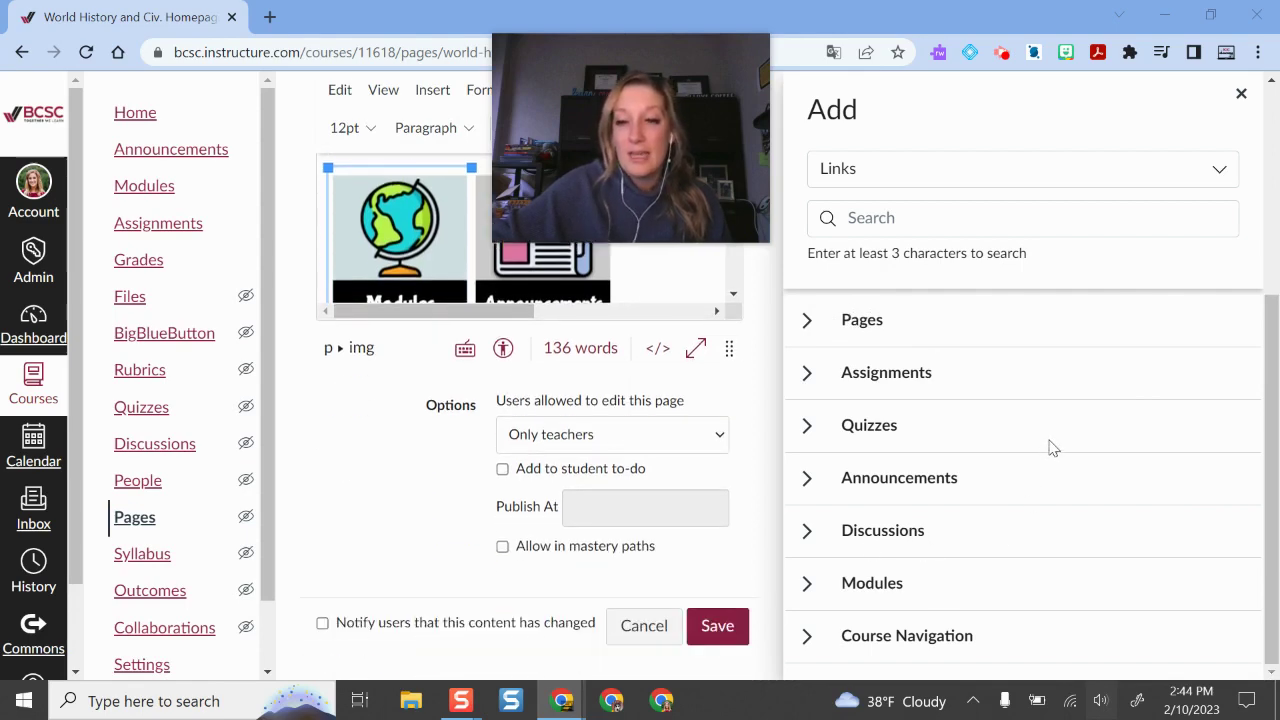
scroll(1049, 449, up, 3)
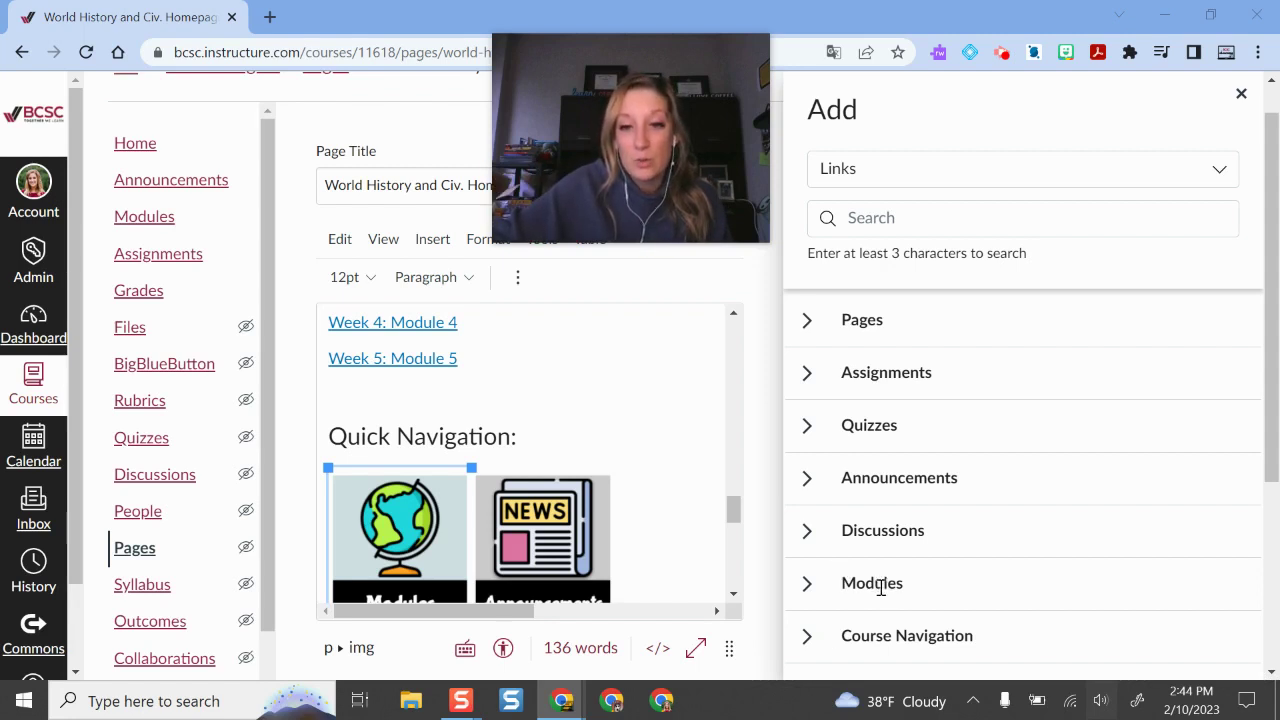
click(808, 638)
scroll(966, 451, down, 5)
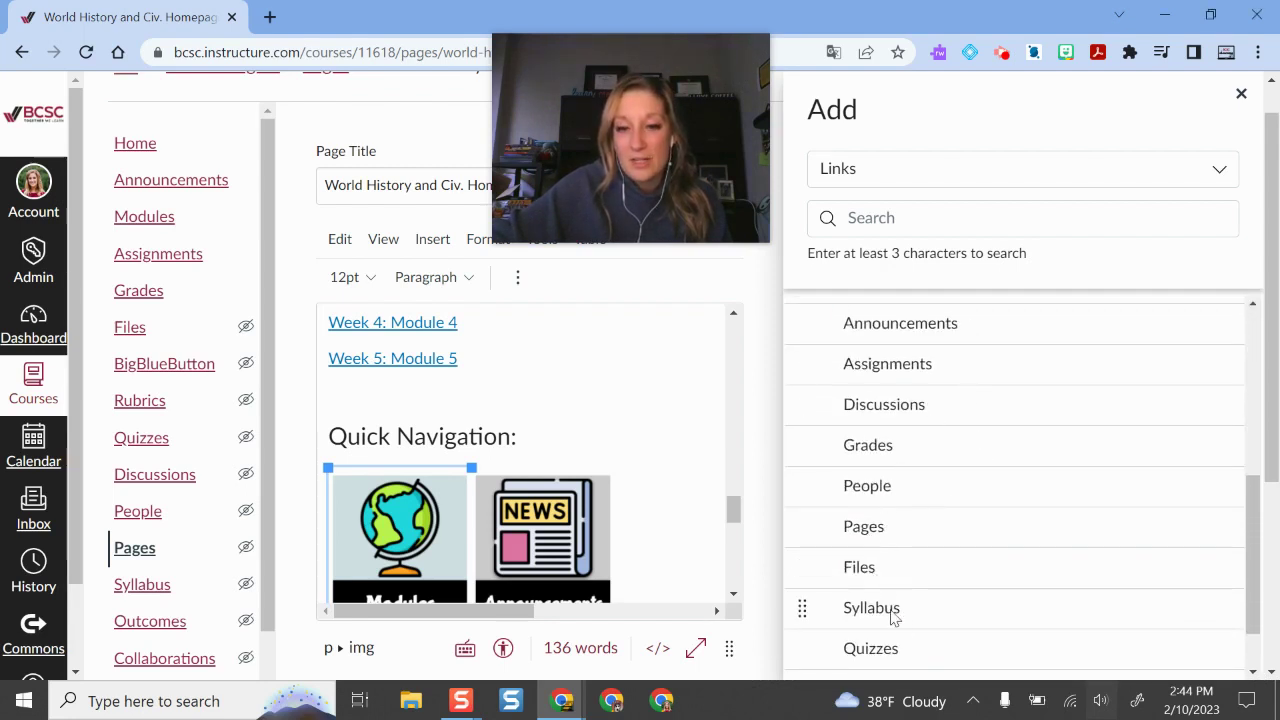
scroll(910, 615, down, 1)
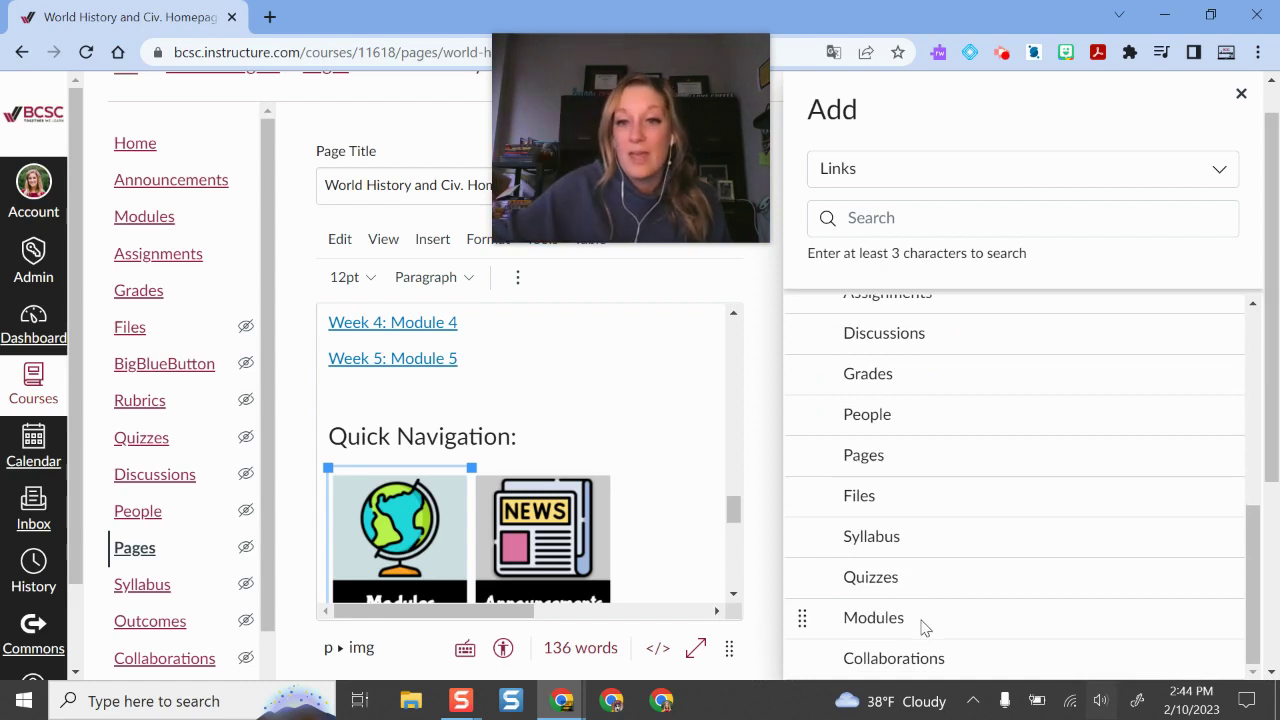
click(924, 627)
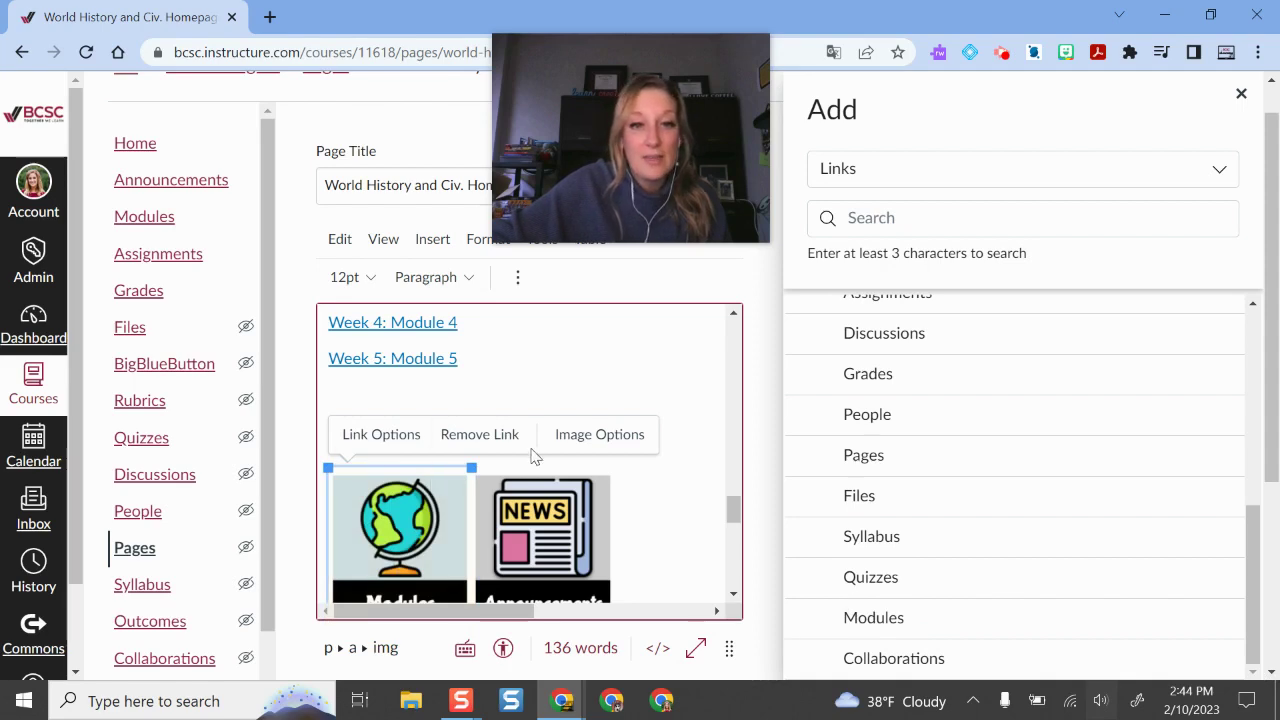
click(1241, 95)
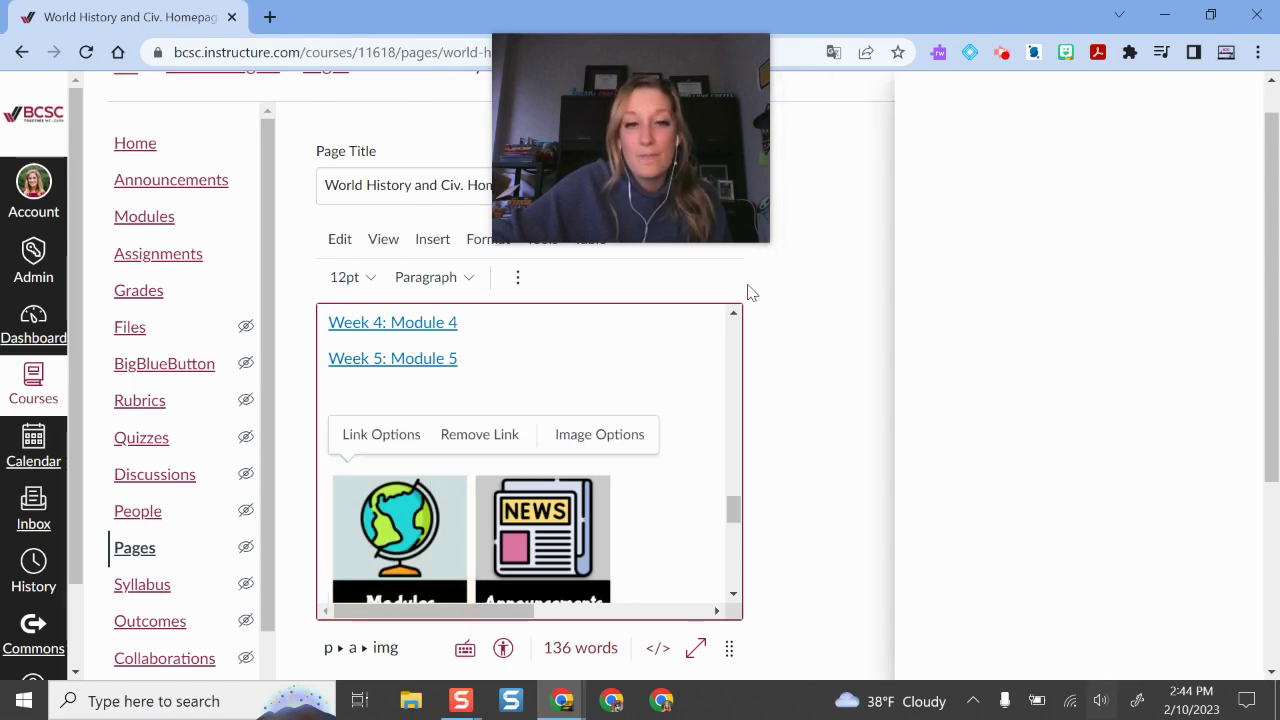
scroll(580, 340, up, 5)
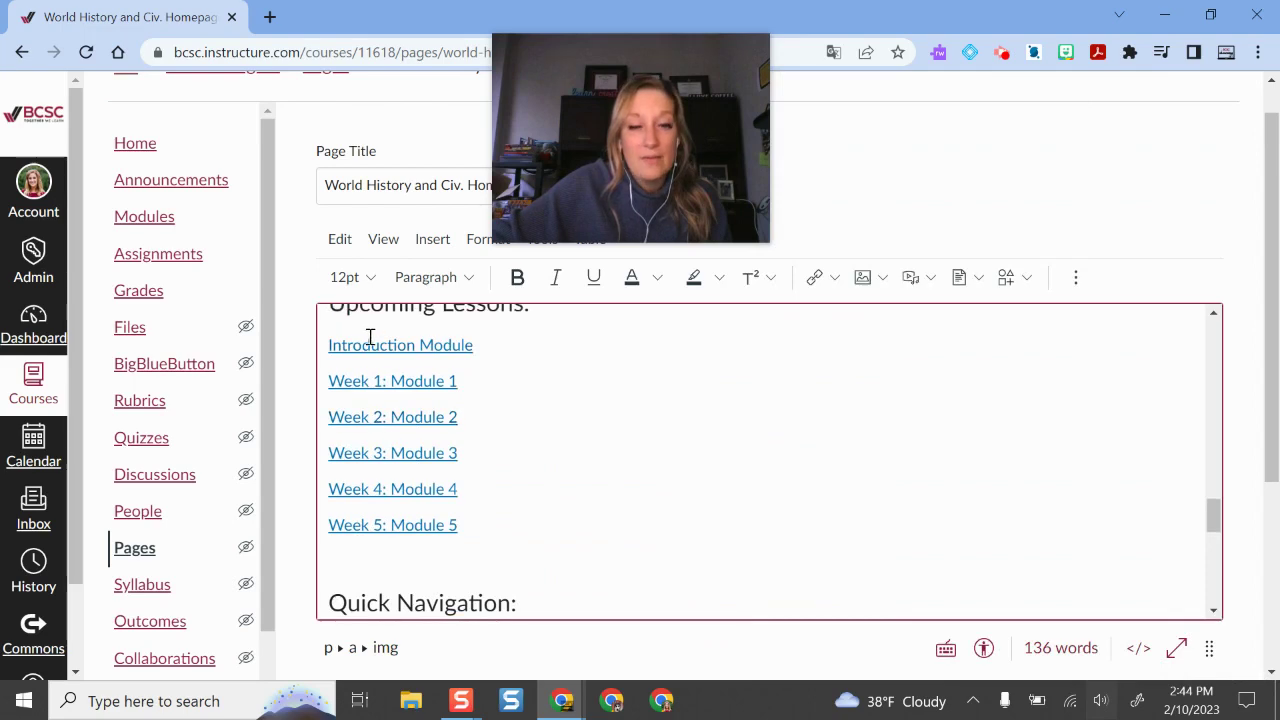
scroll(614, 480, down, 7)
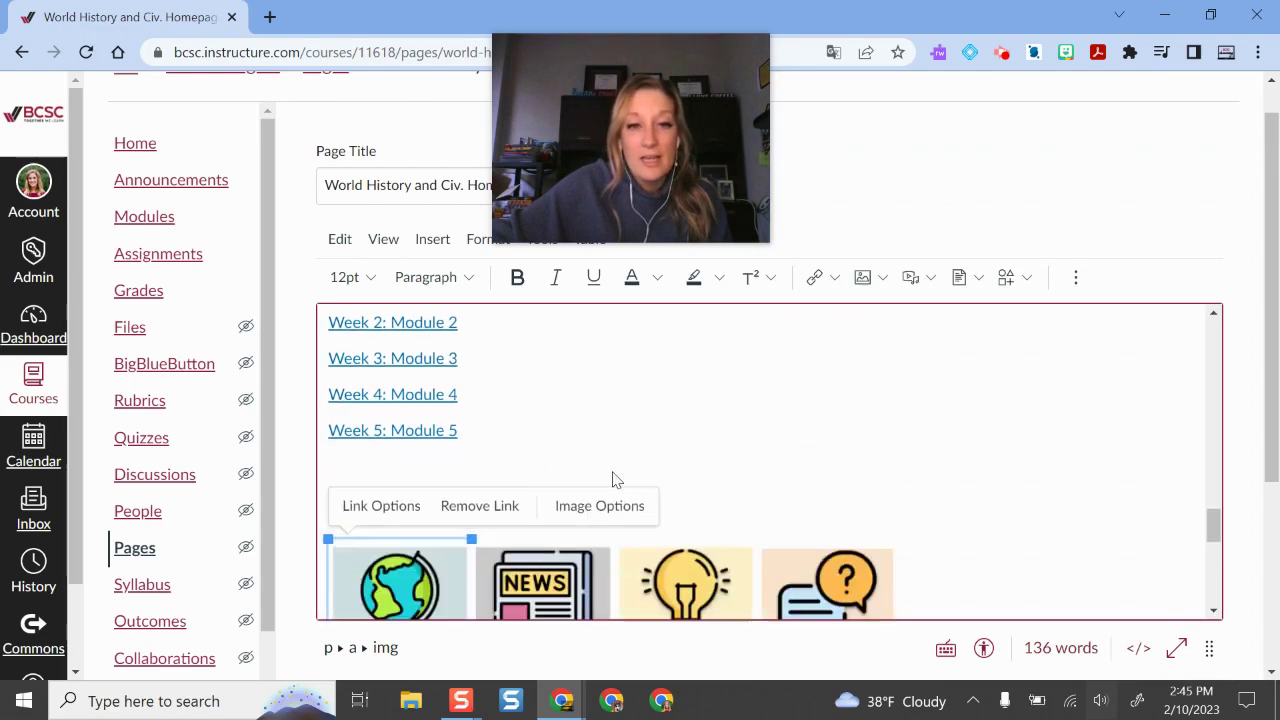
scroll(668, 460, up, 3)
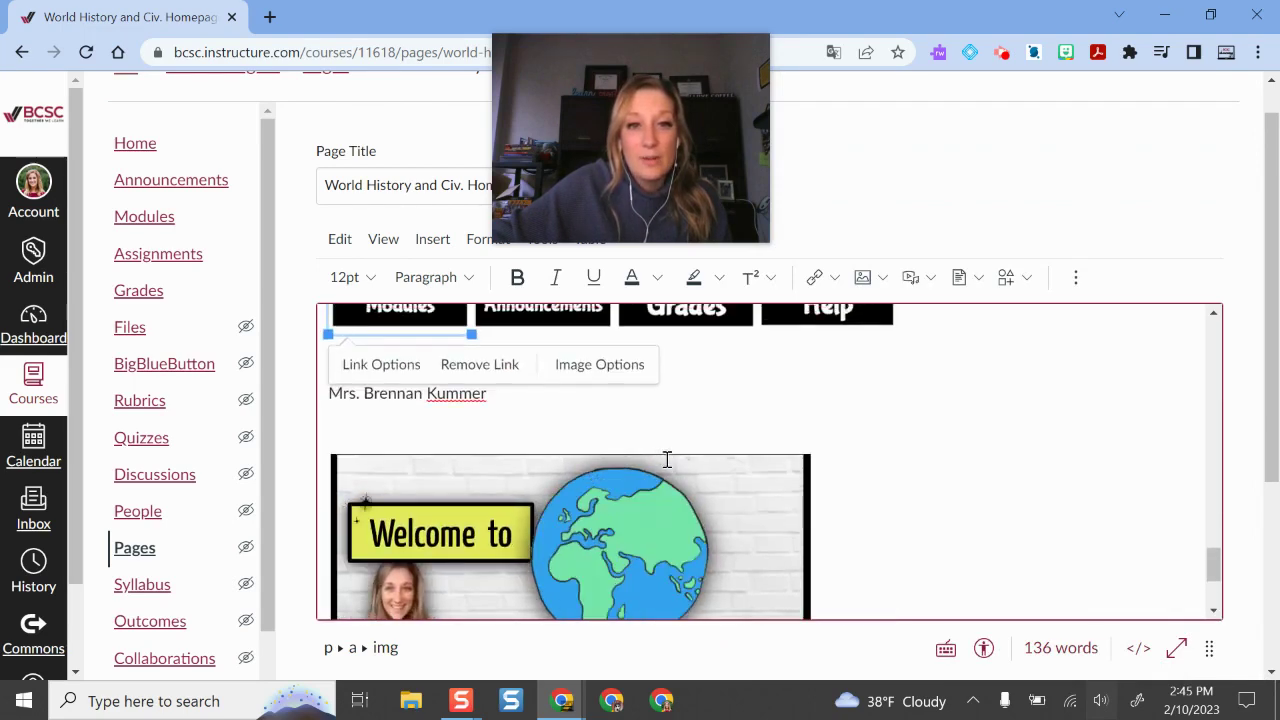
key(Down)
key(Down)
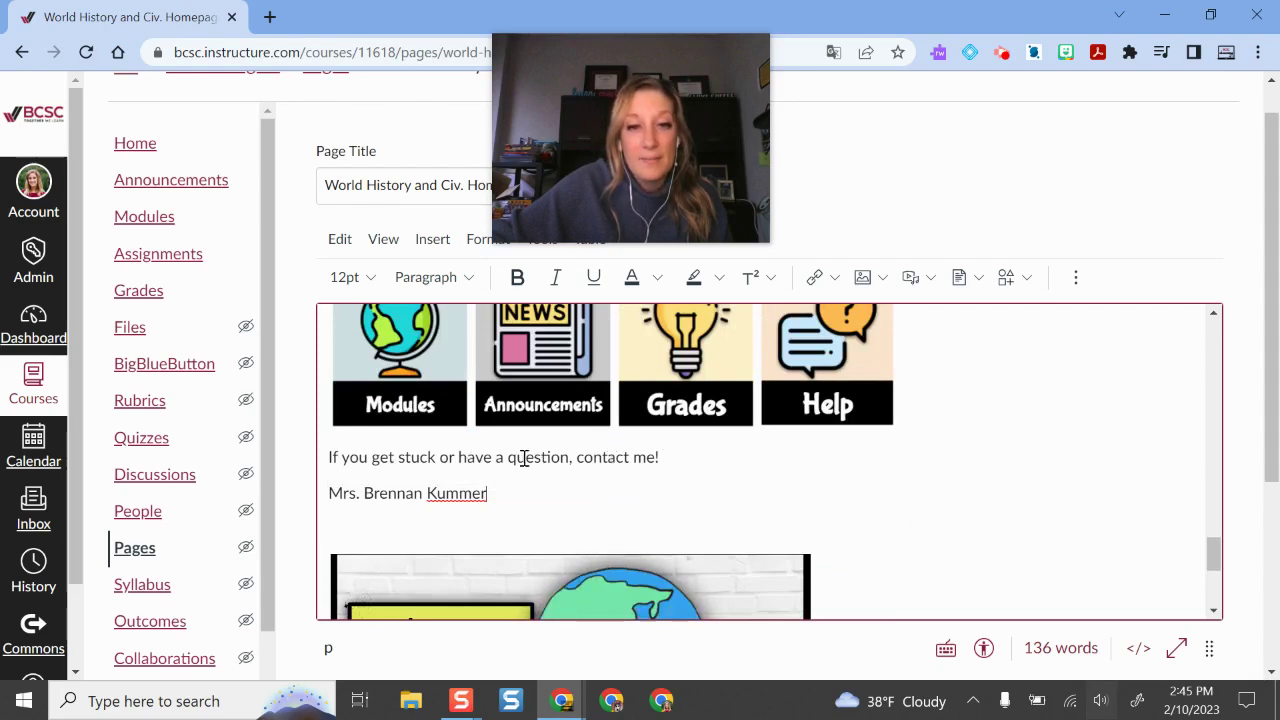
drag(509, 460, 662, 457)
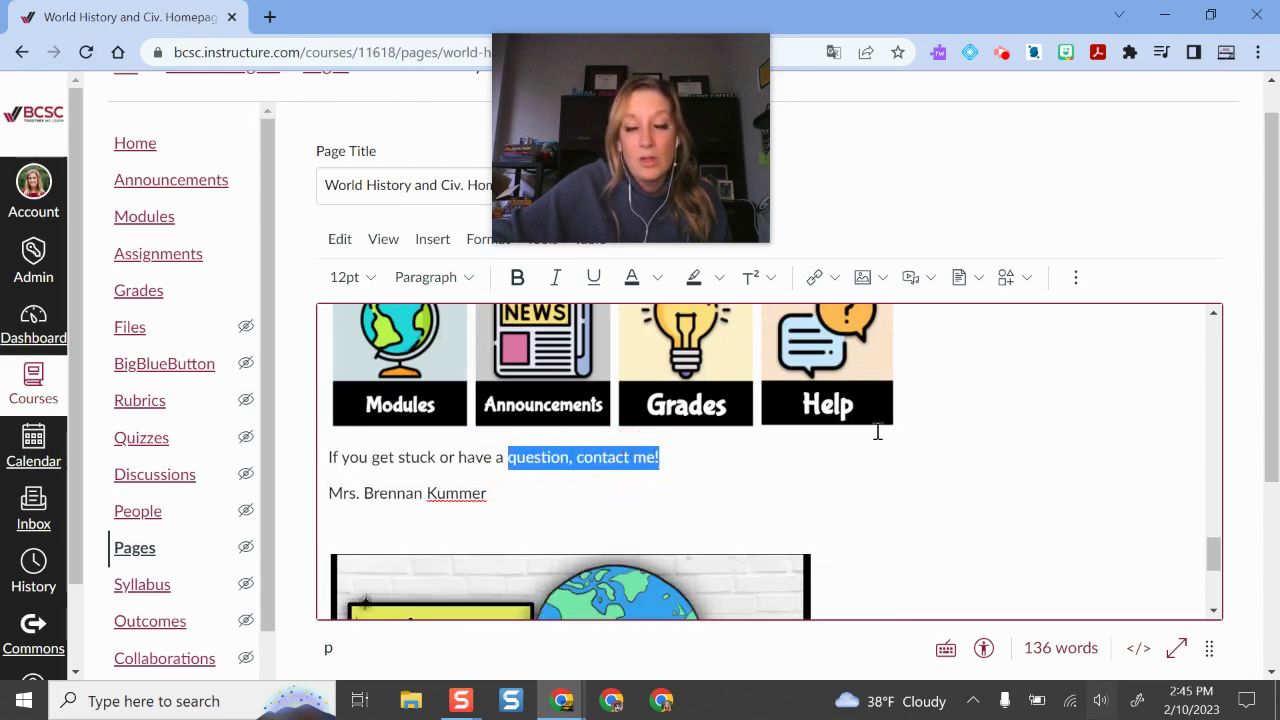
click(834, 278)
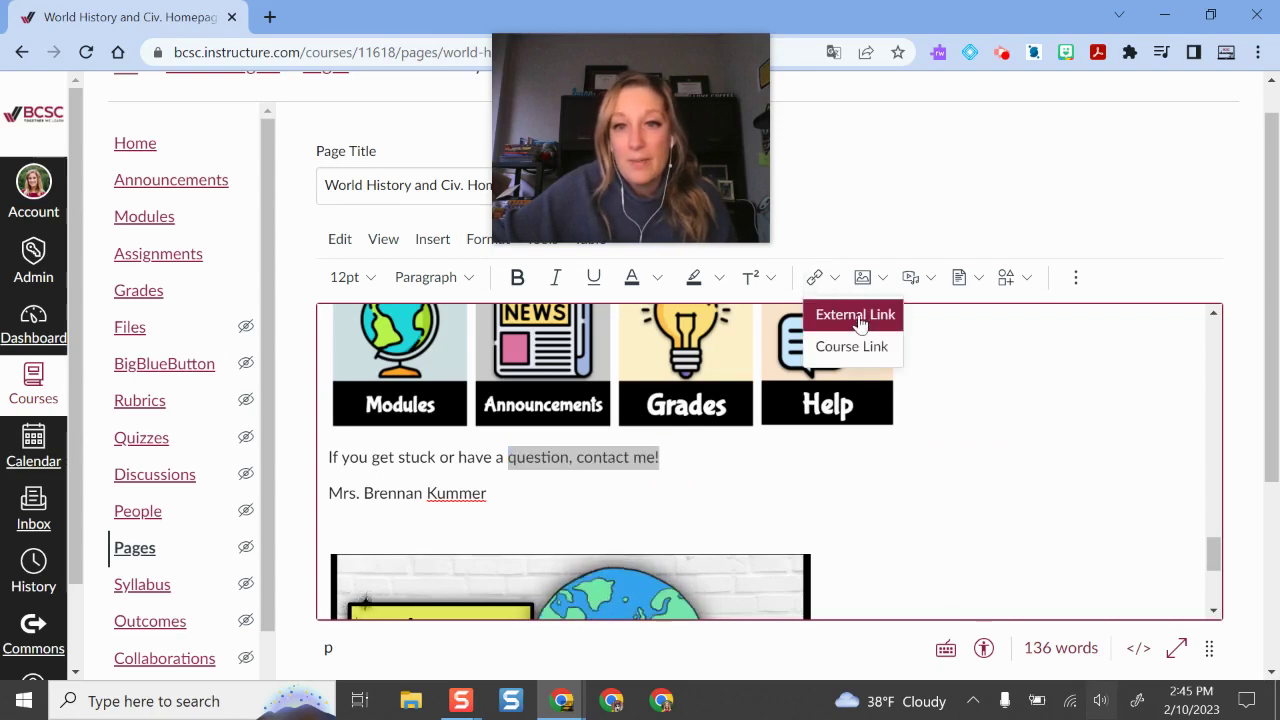
click(856, 316)
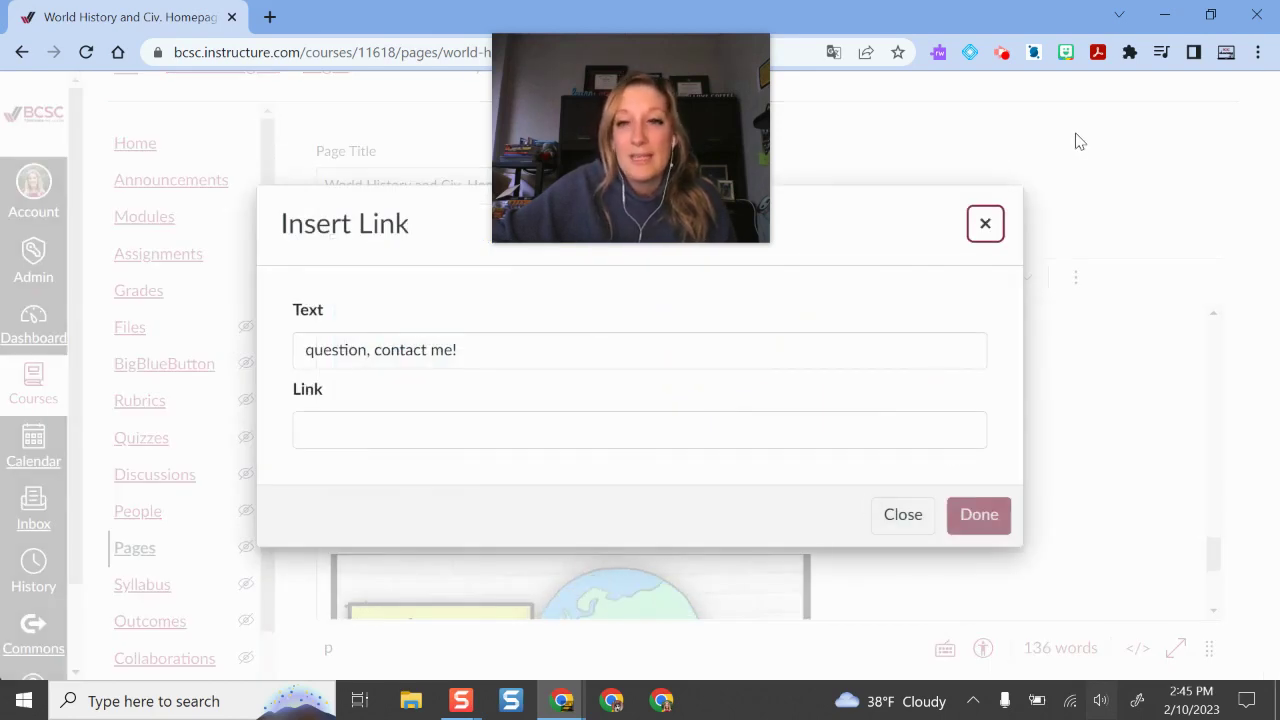
click(985, 224)
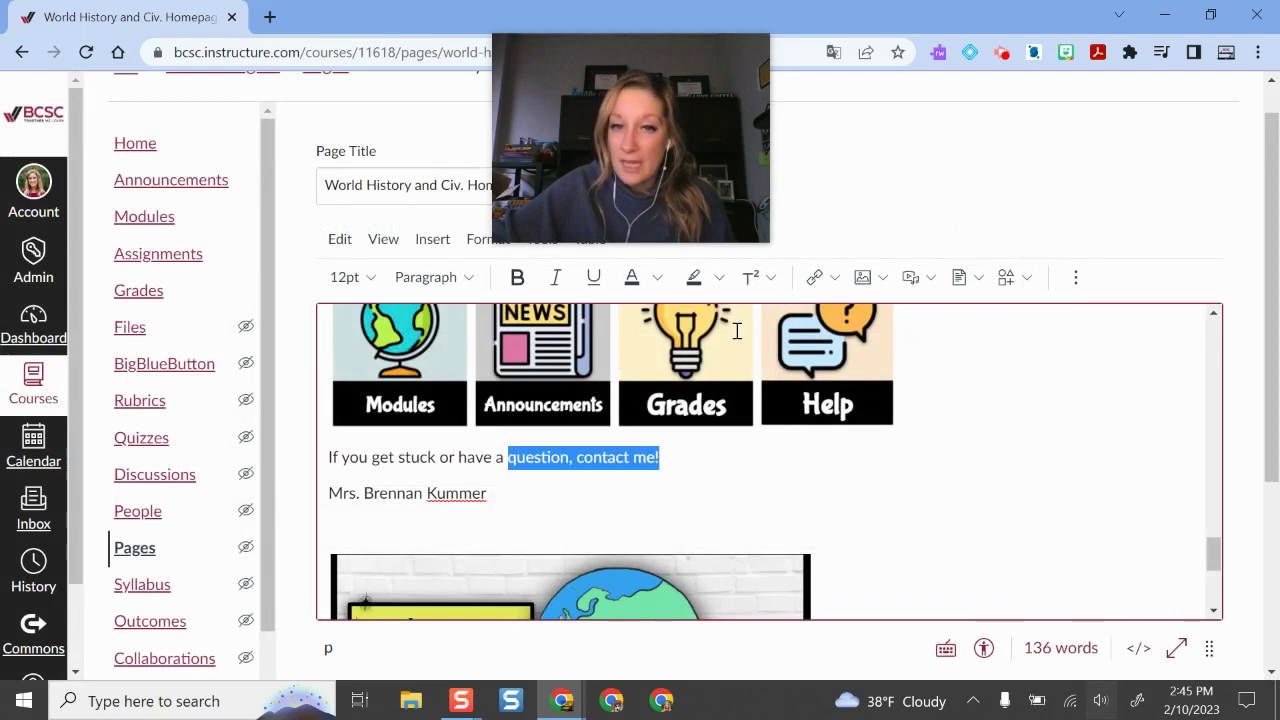
click(720, 140)
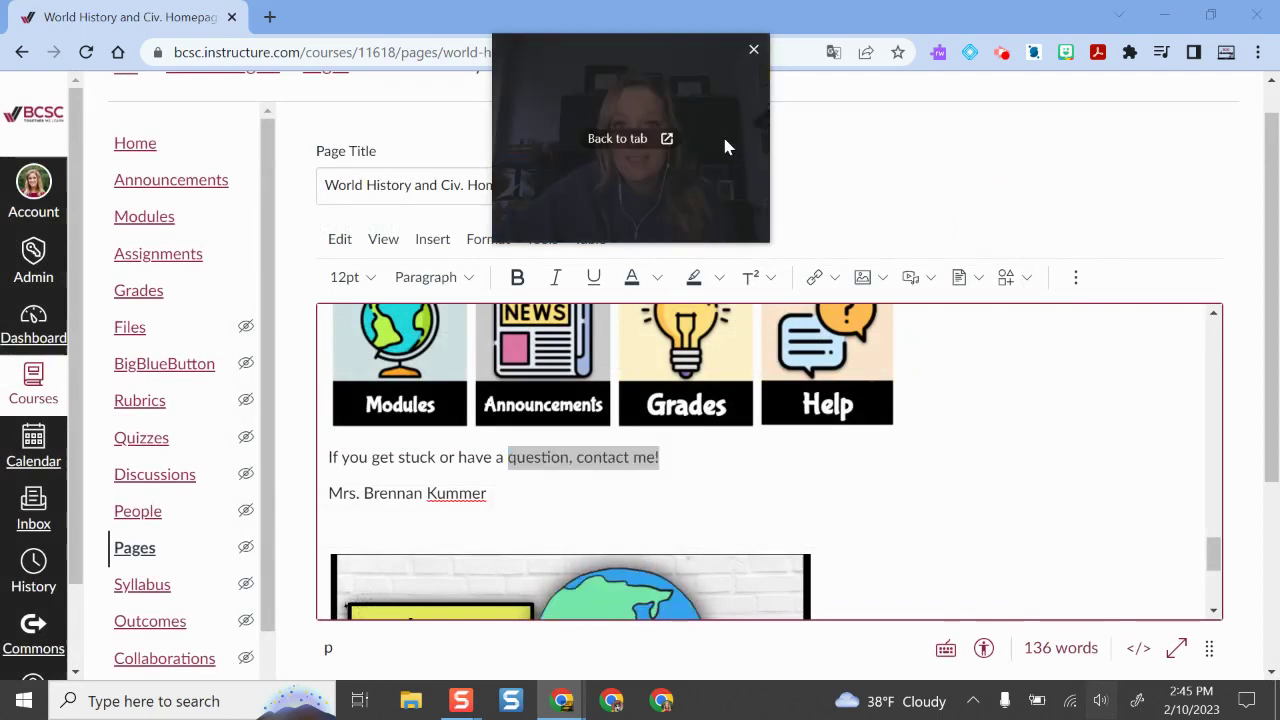
drag(727, 147, 1192, 130)
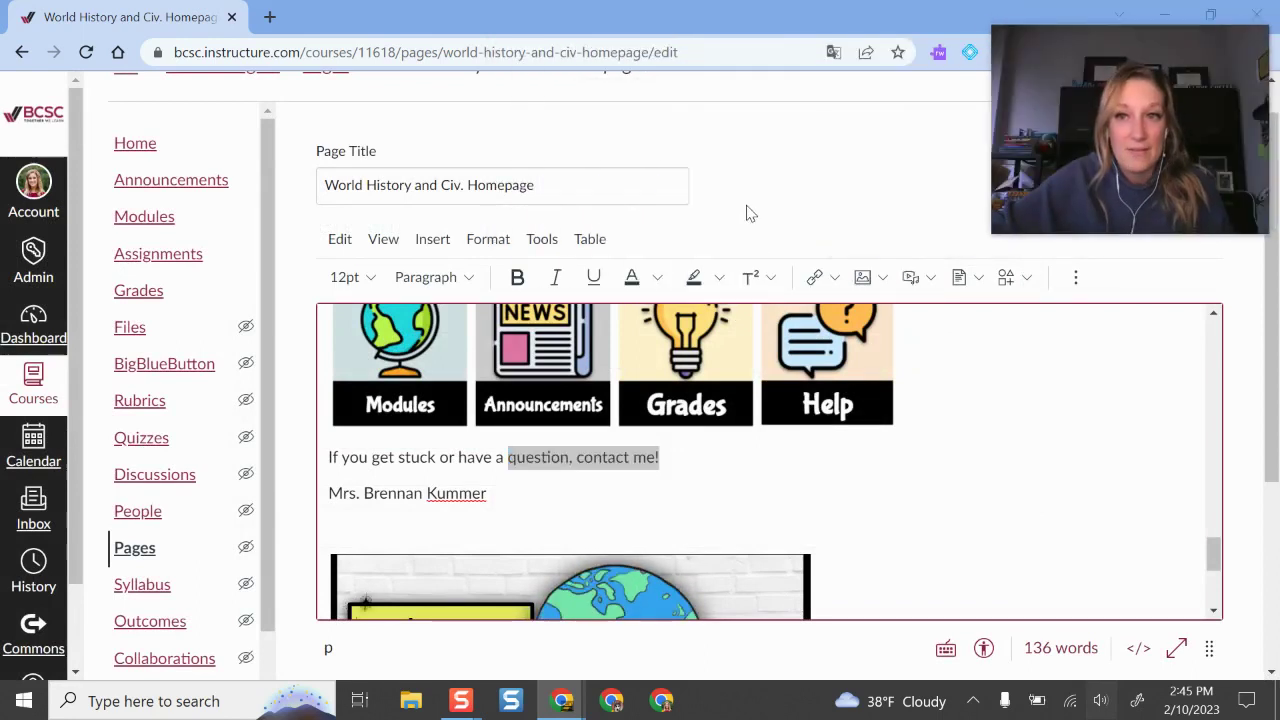
Browse the Images and Media options and try webcam recording in Upload/Record Media.
click(878, 279)
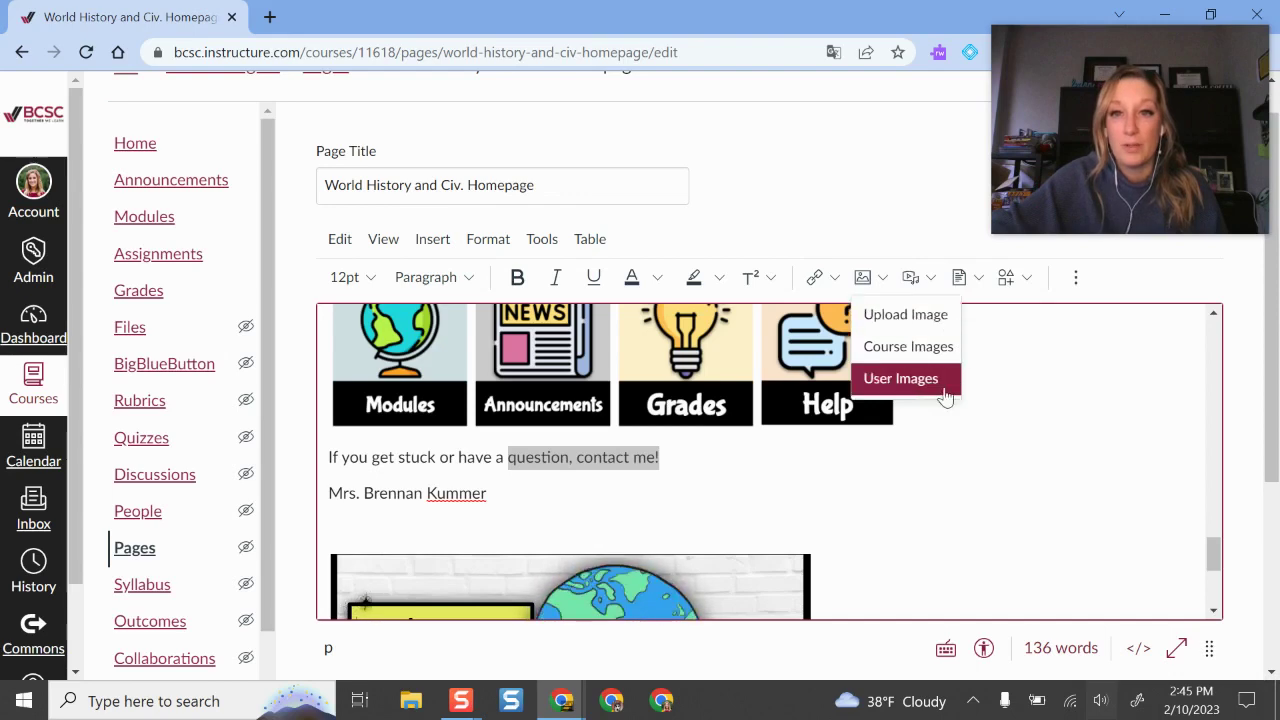
click(930, 277)
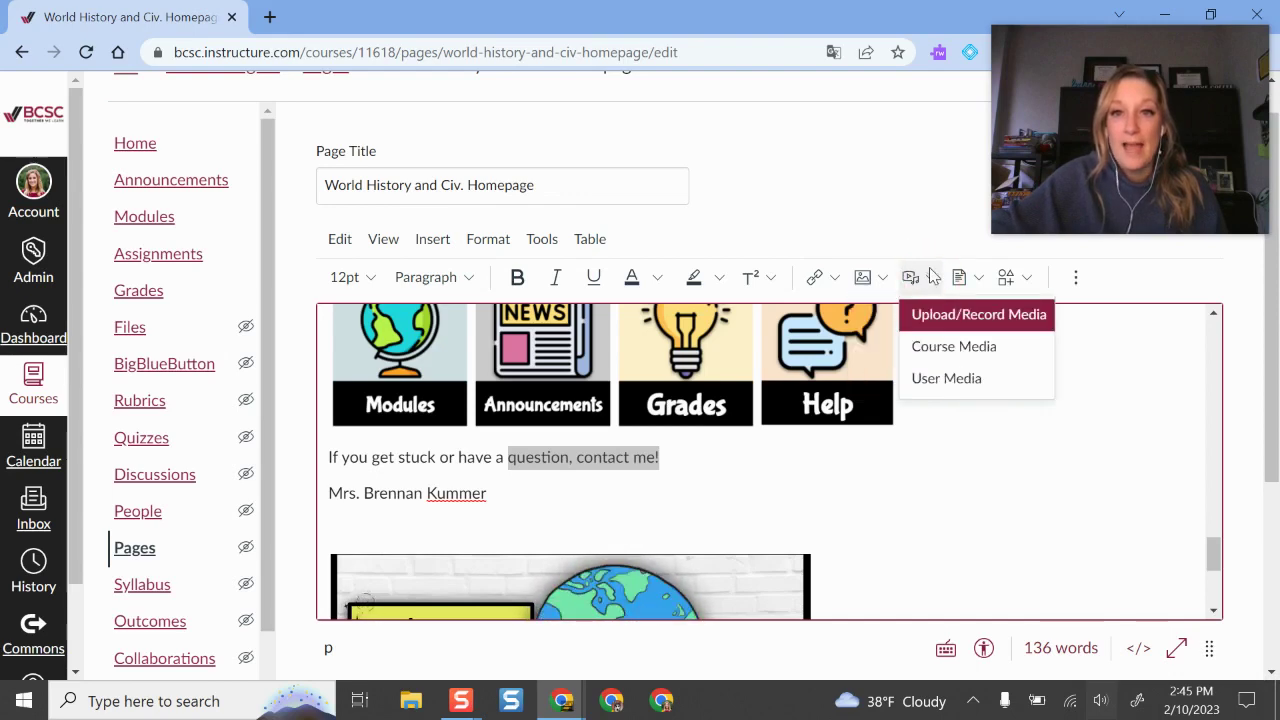
click(960, 318)
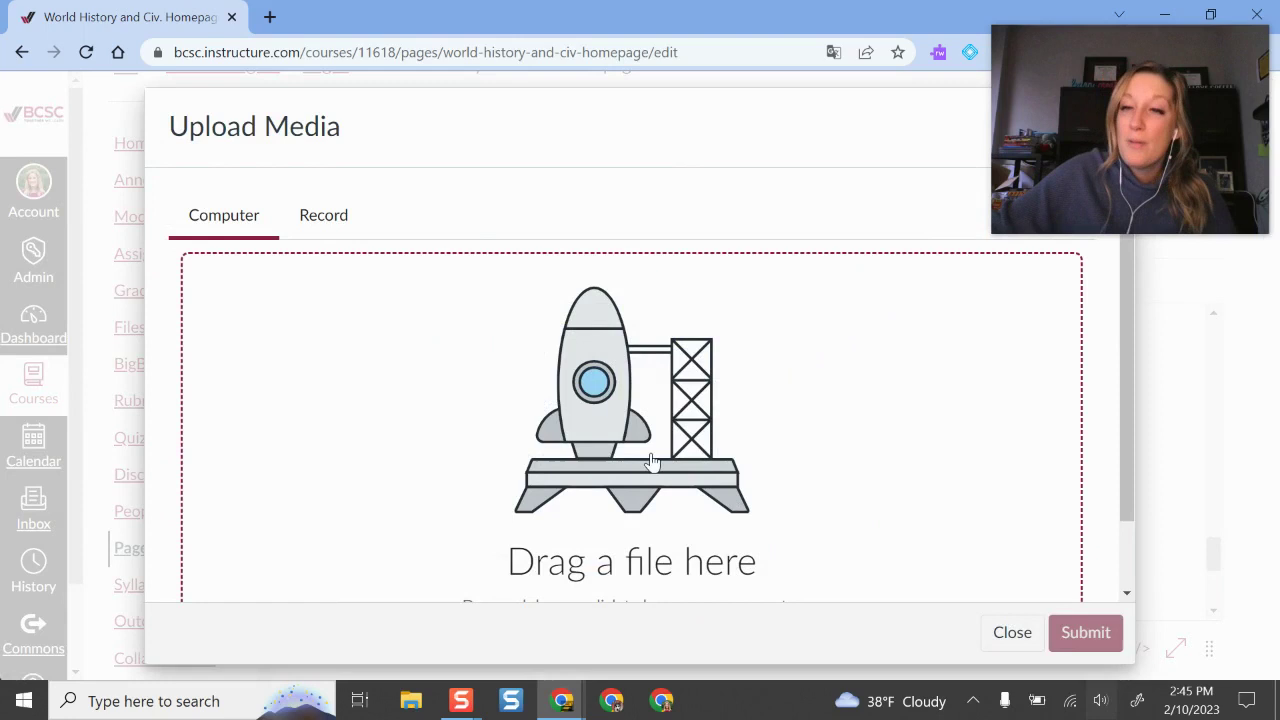
click(335, 225)
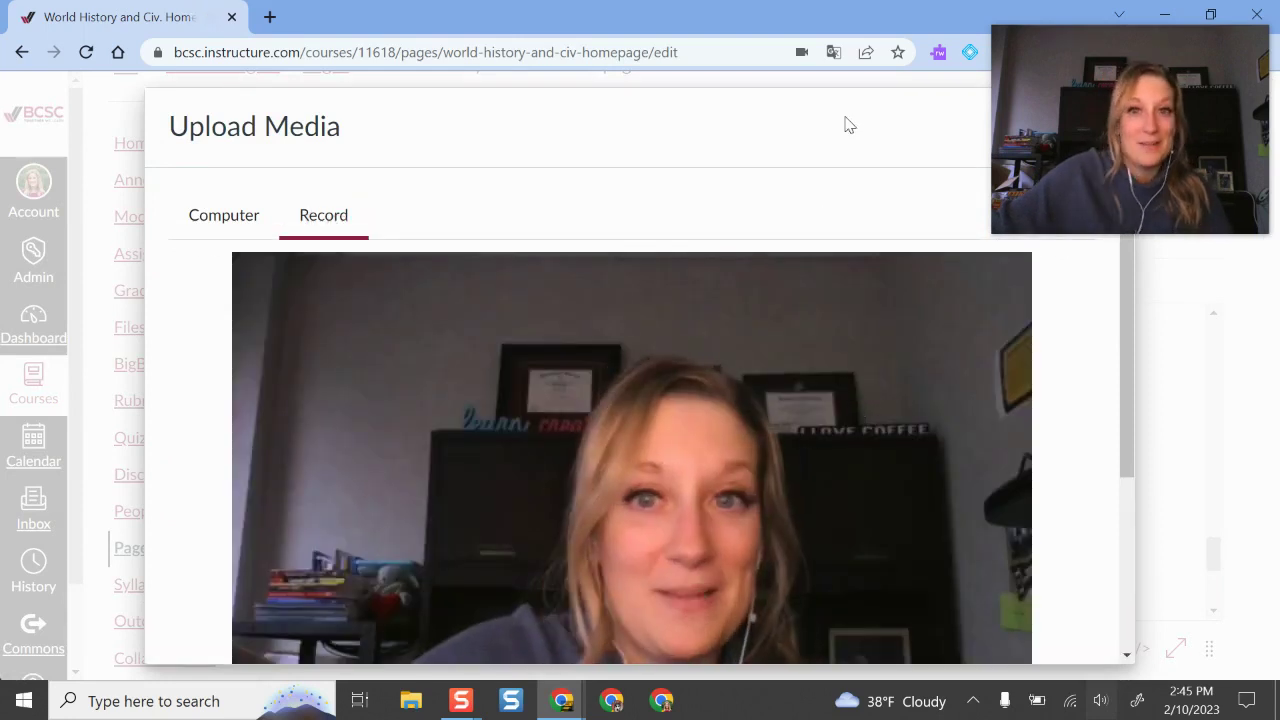
Close the media recording window and list the Documents insertion options.
click(665, 118)
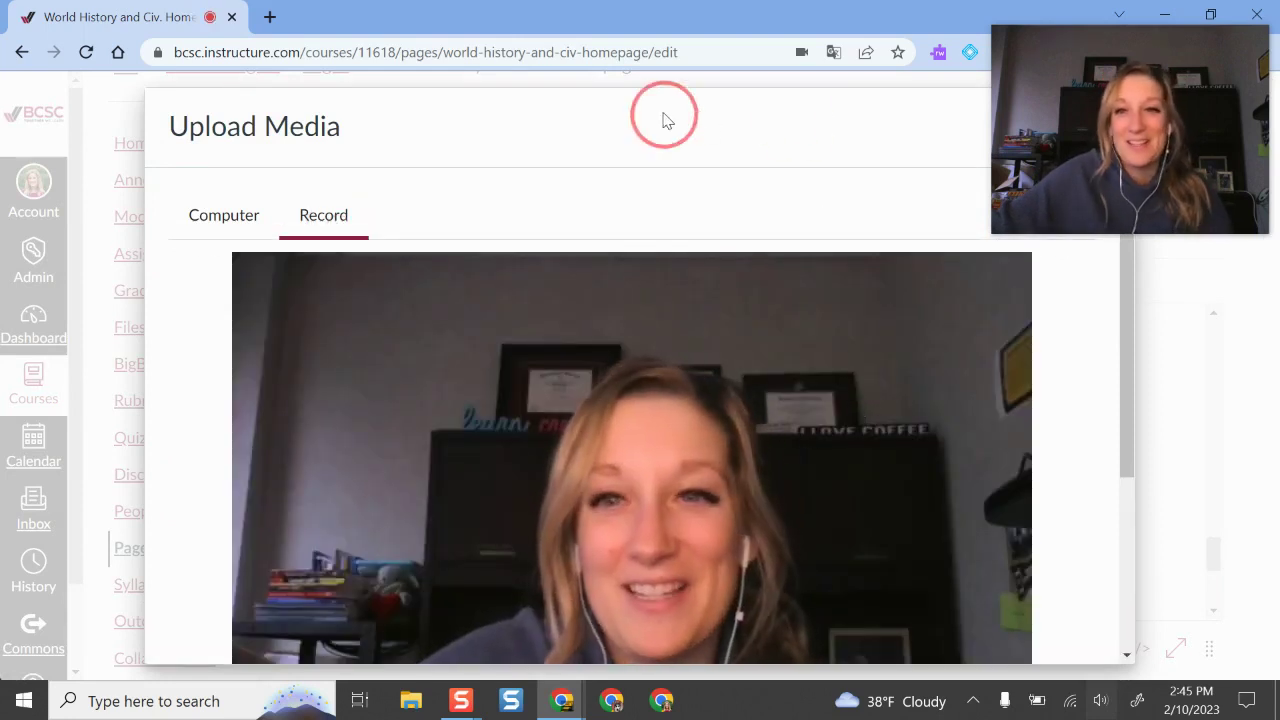
drag(1089, 38, 1069, 343)
click(1094, 126)
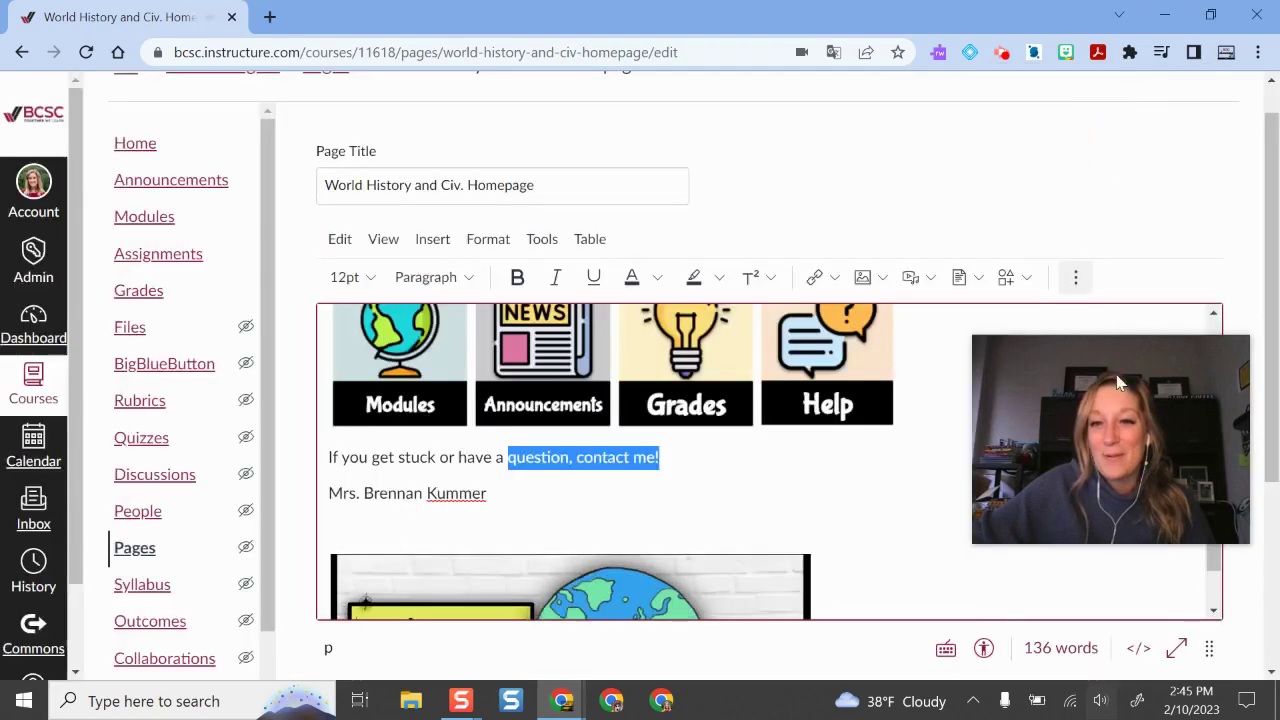
click(1119, 383)
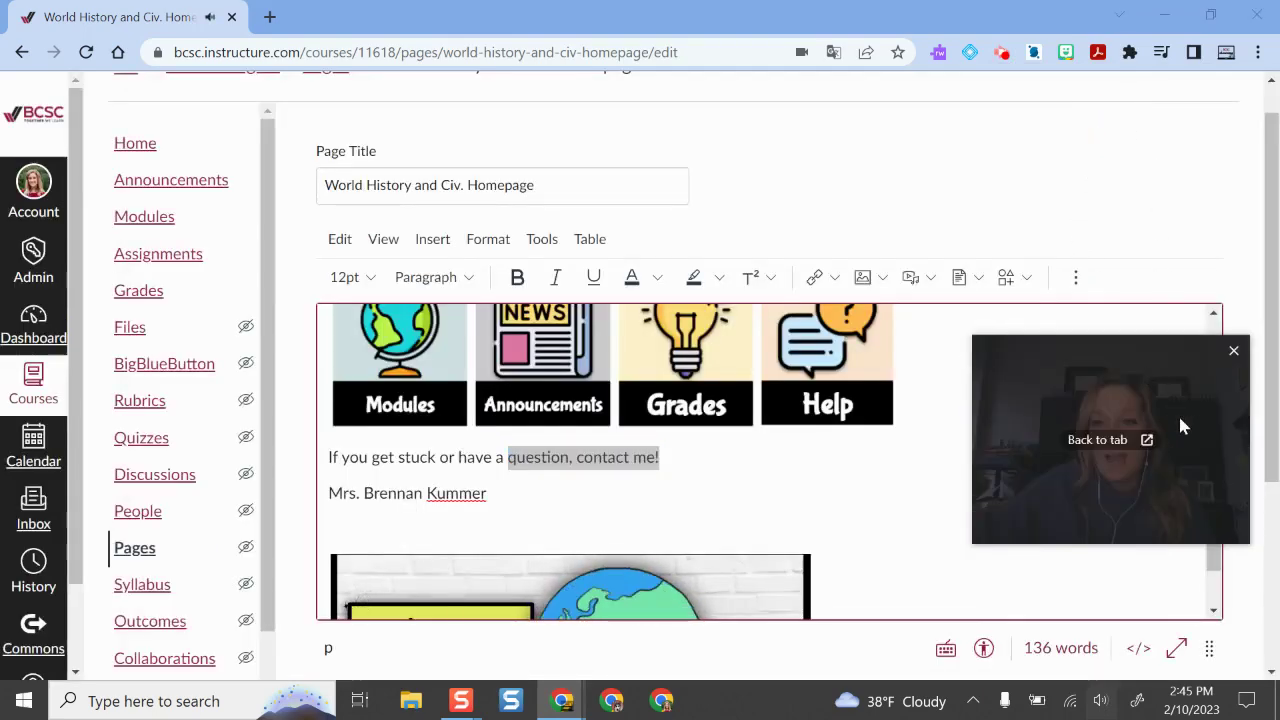
click(975, 277)
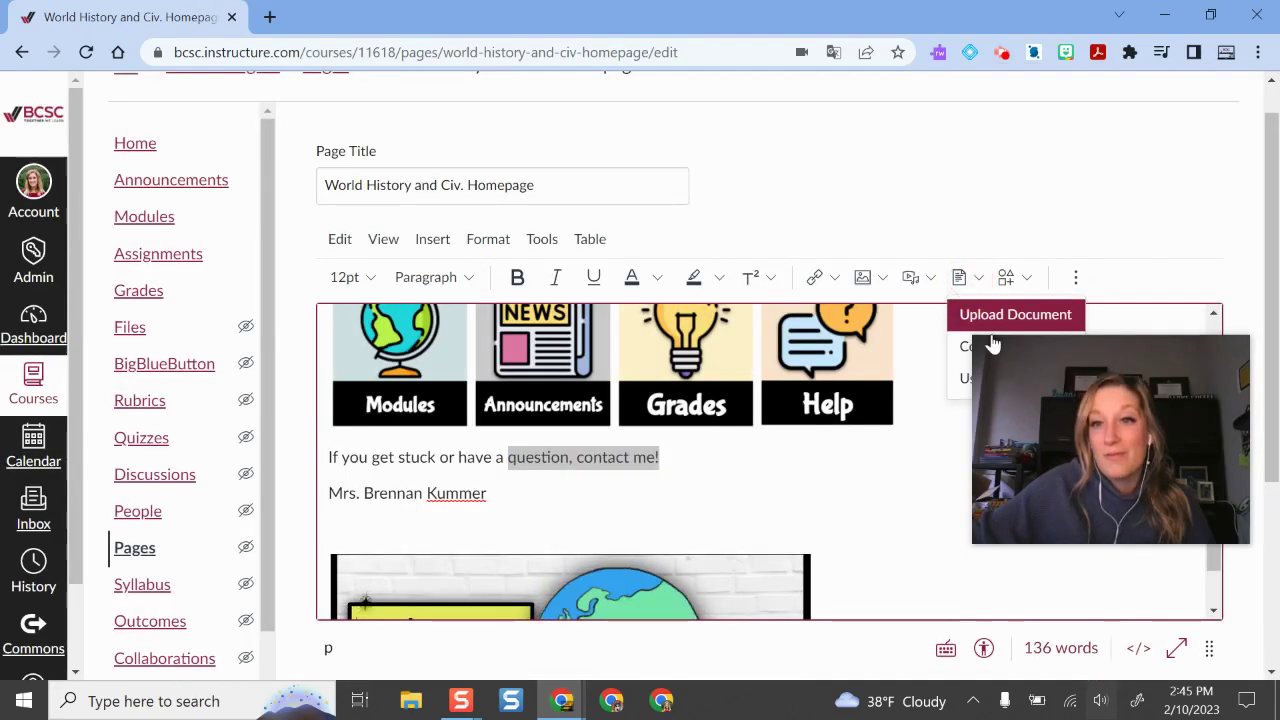
drag(1095, 454, 1032, 125)
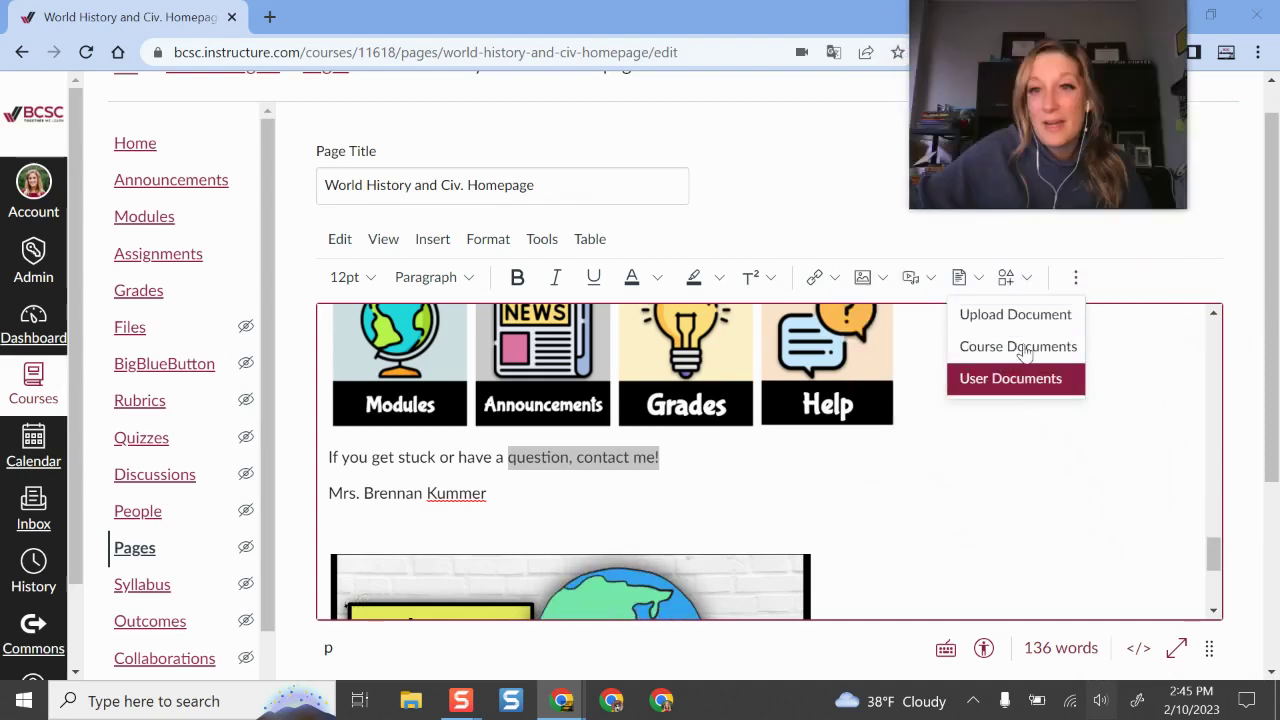
click(1030, 281)
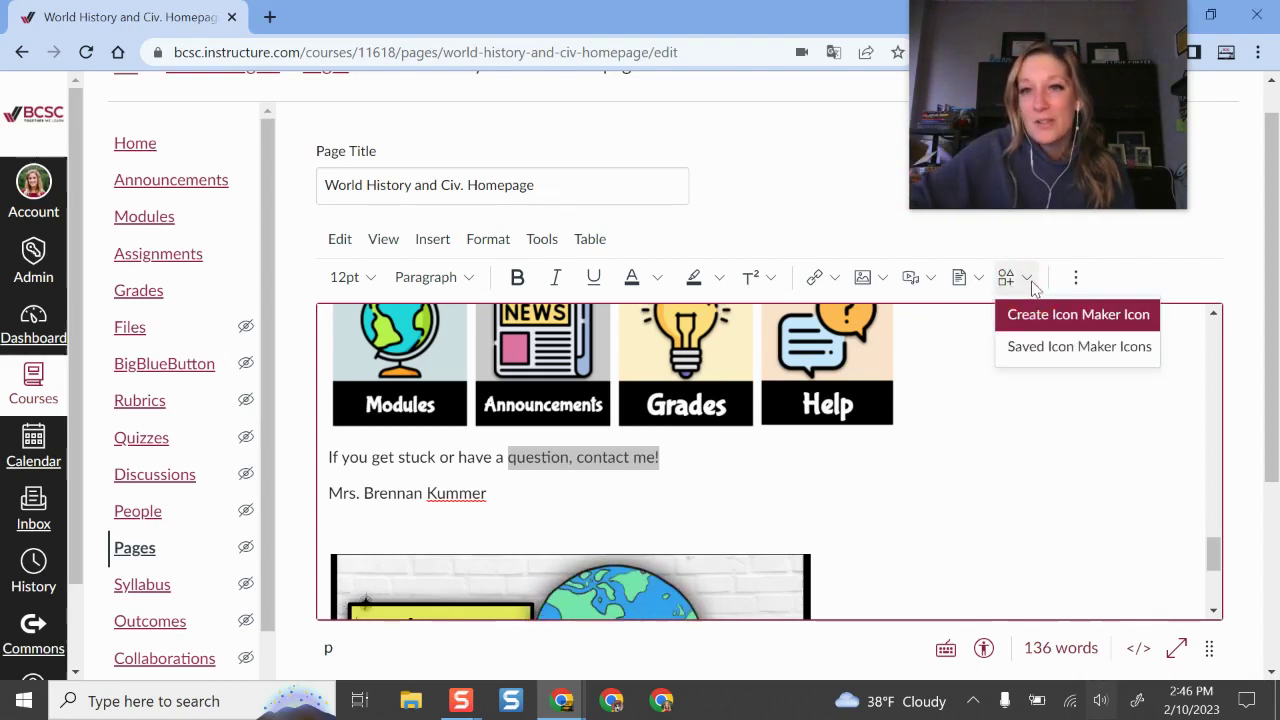
click(1007, 514)
scroll(625, 398, up, 1)
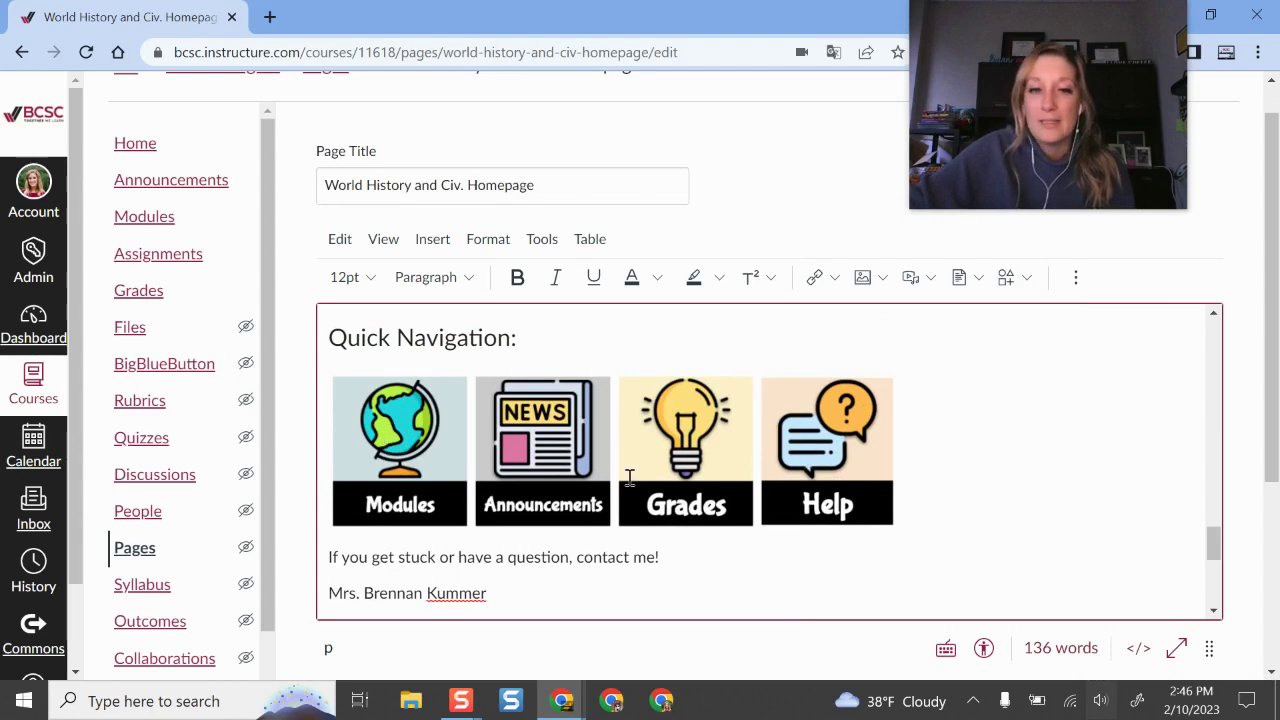
click(1026, 277)
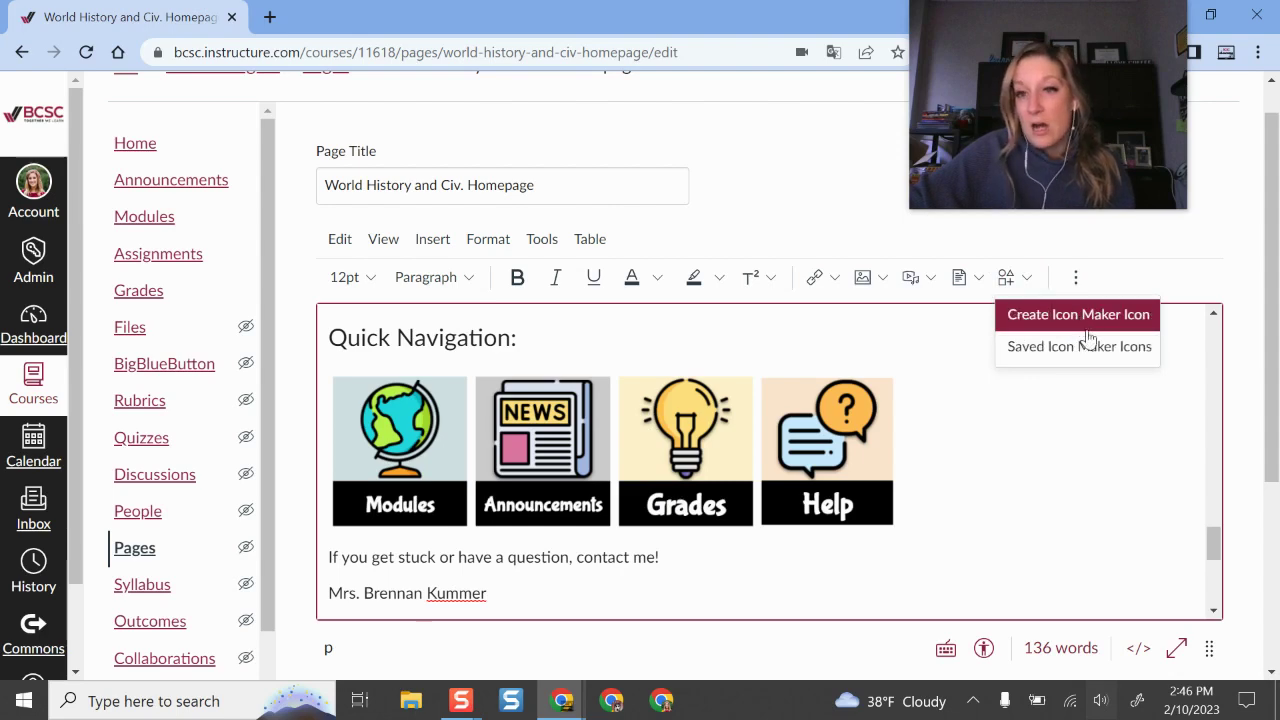
click(1040, 523)
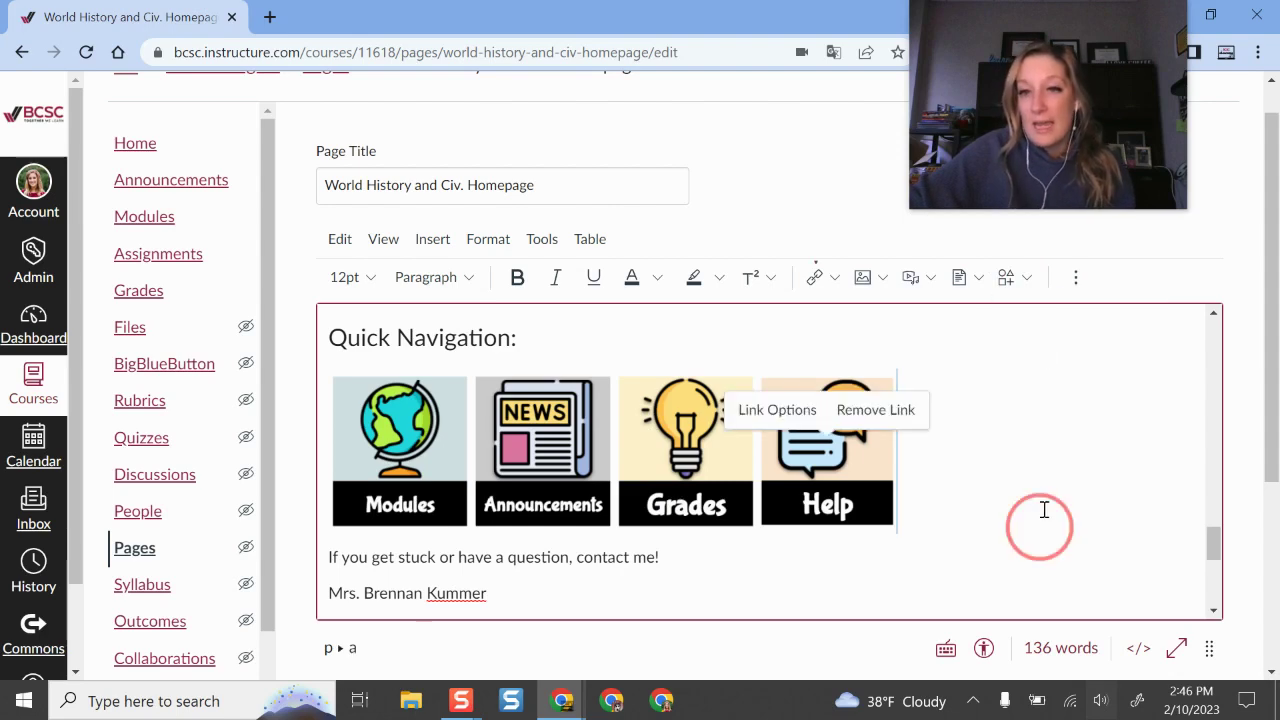
click(1078, 280)
click(1079, 280)
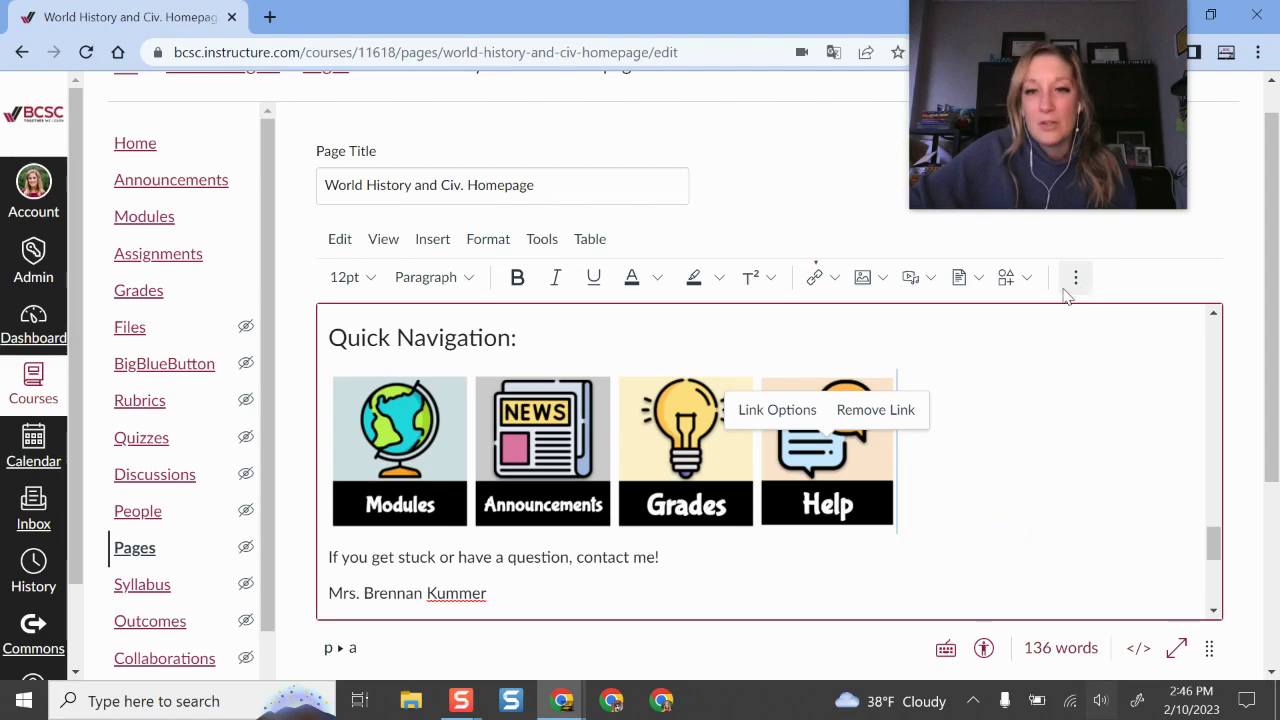
click(1075, 281)
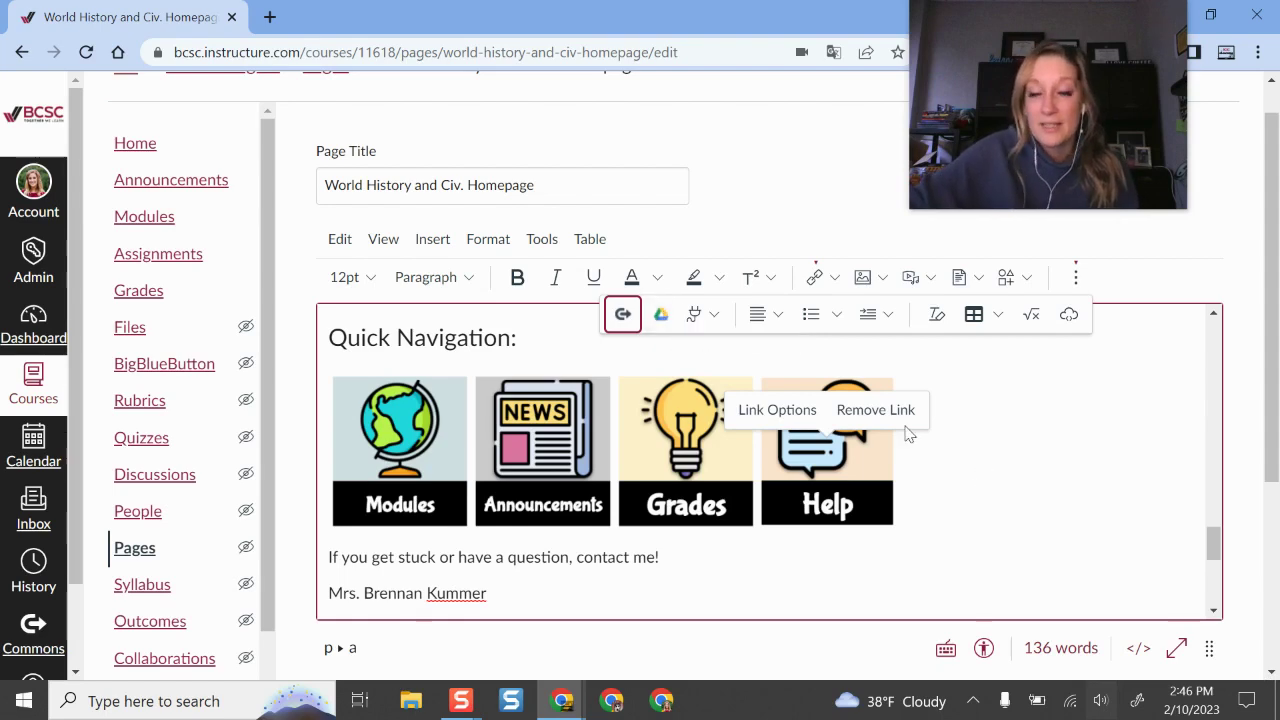
click(1034, 471)
scroll(980, 423, down, 3)
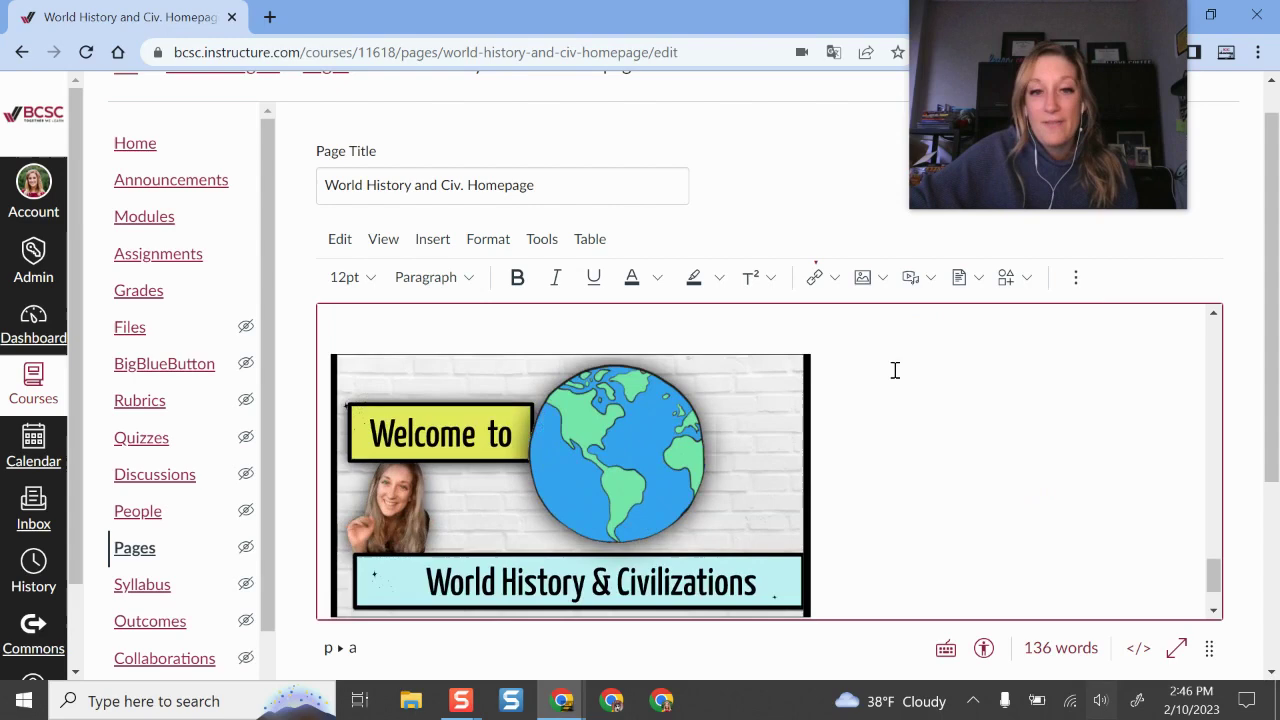
drag(1212, 572, 1213, 382)
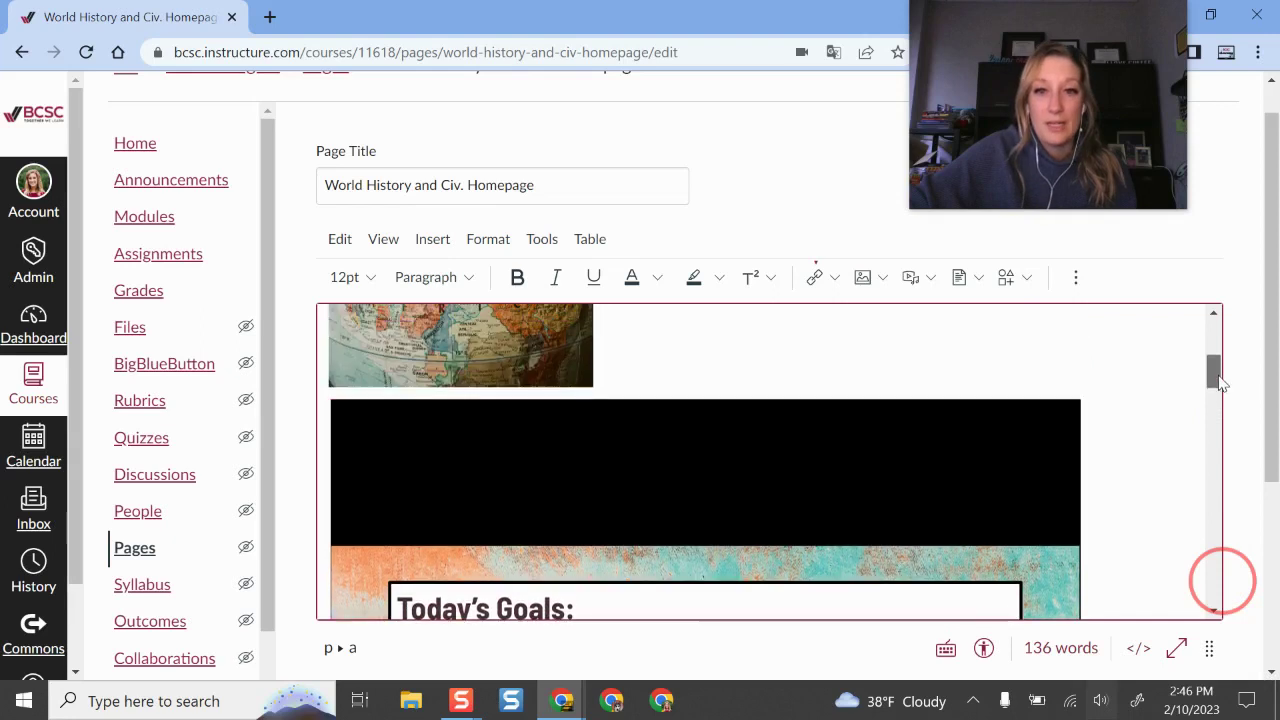
click(1076, 278)
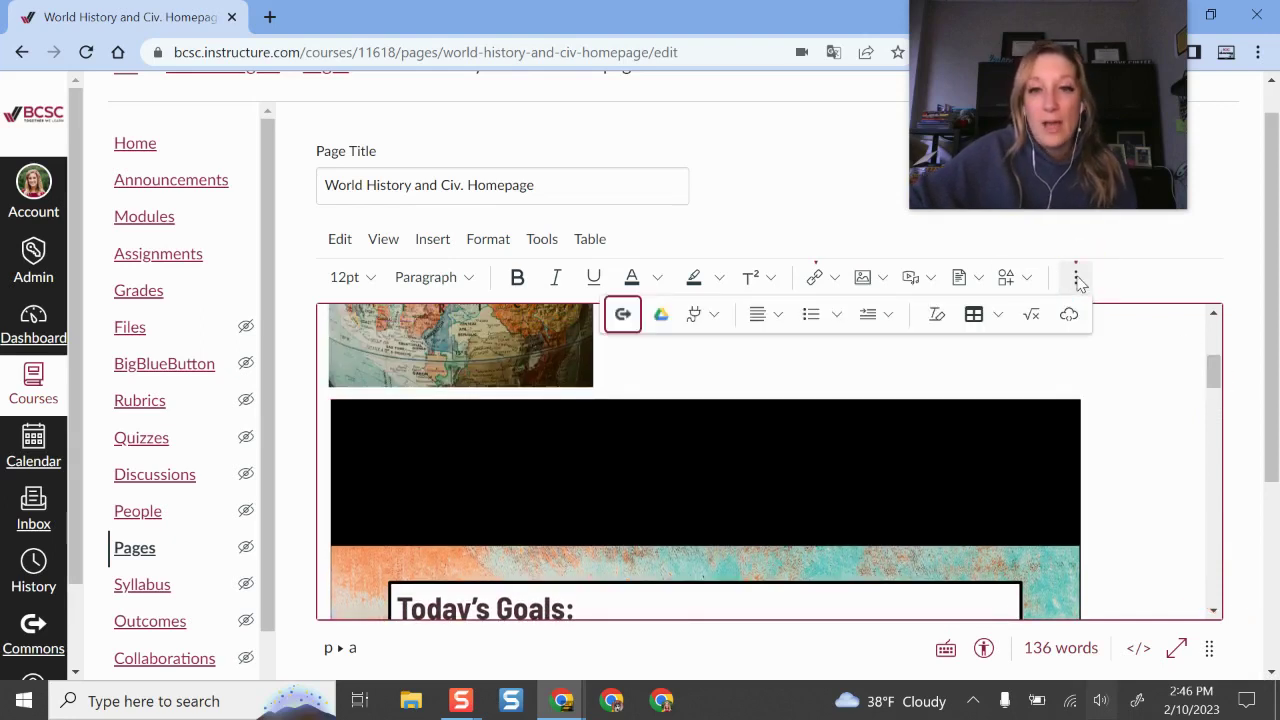
click(721, 319)
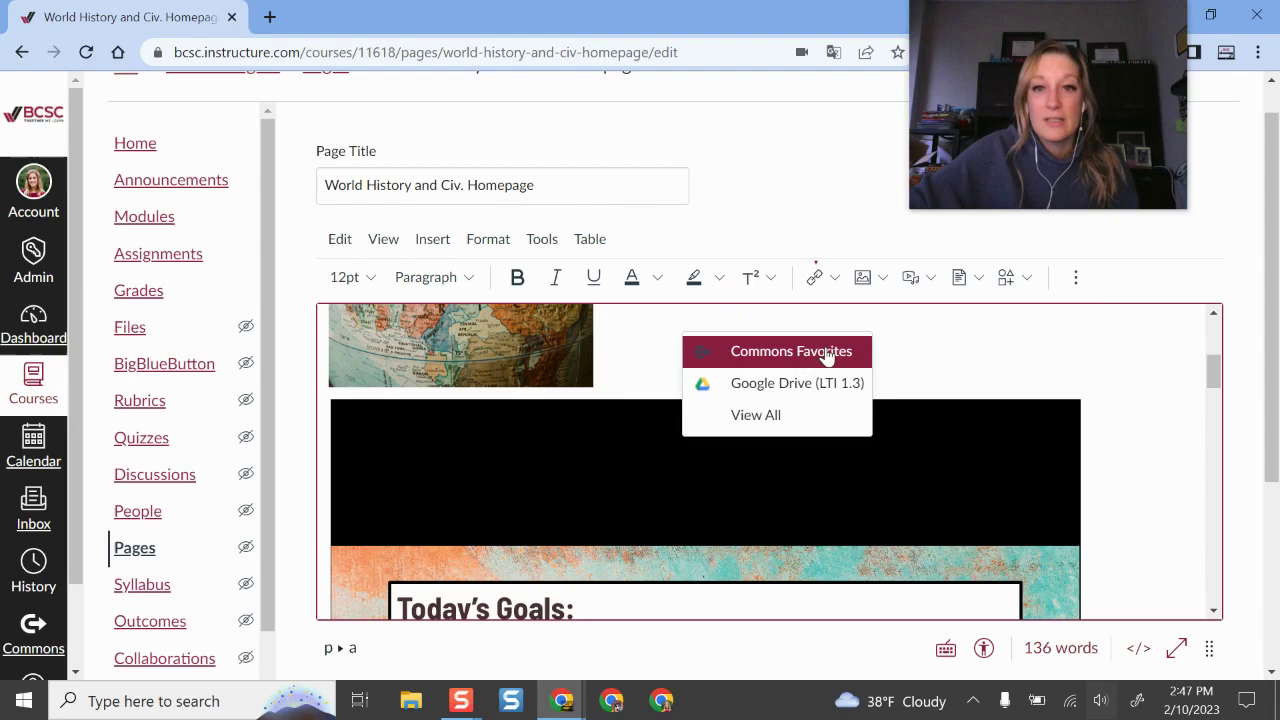
click(800, 420)
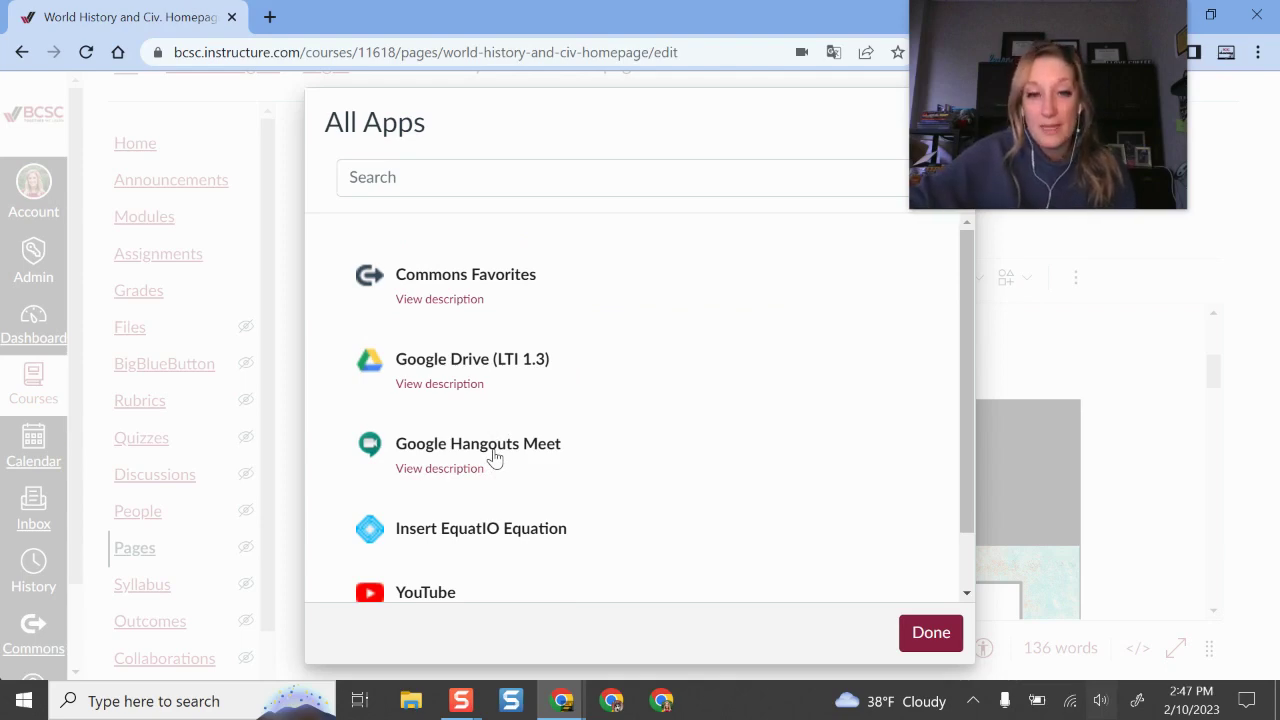
scroll(493, 458, down, 1)
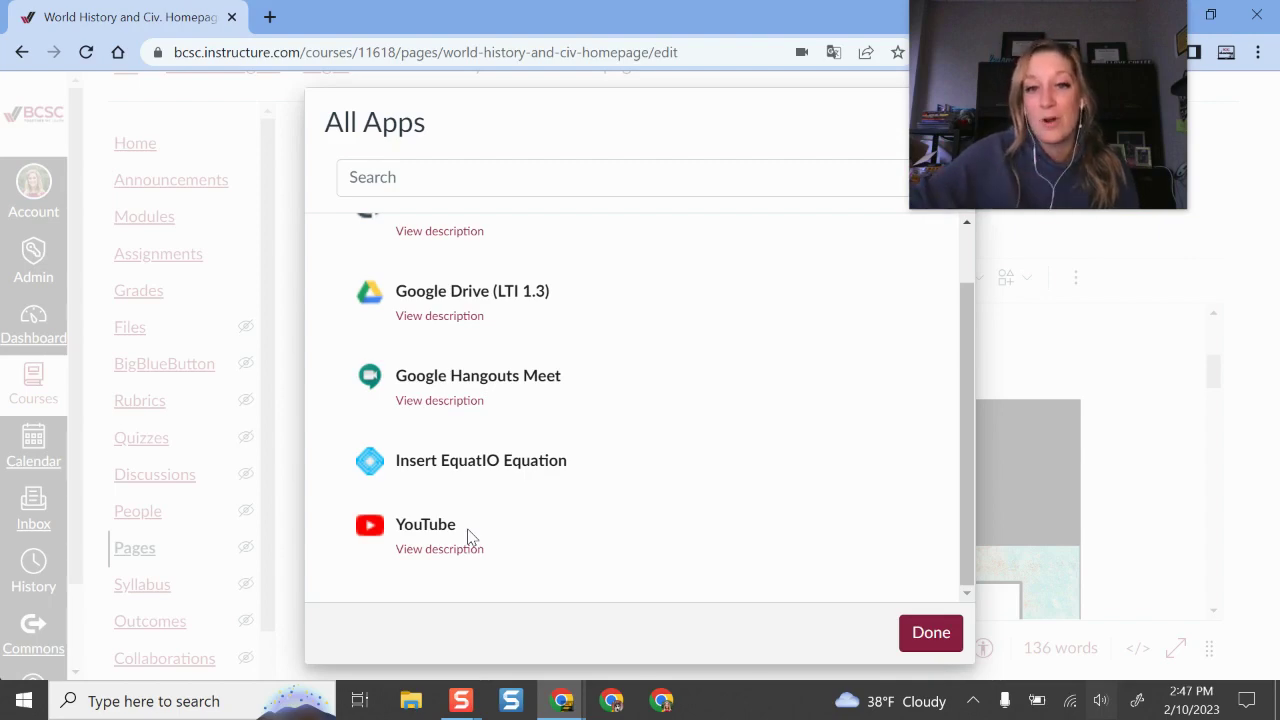
click(931, 633)
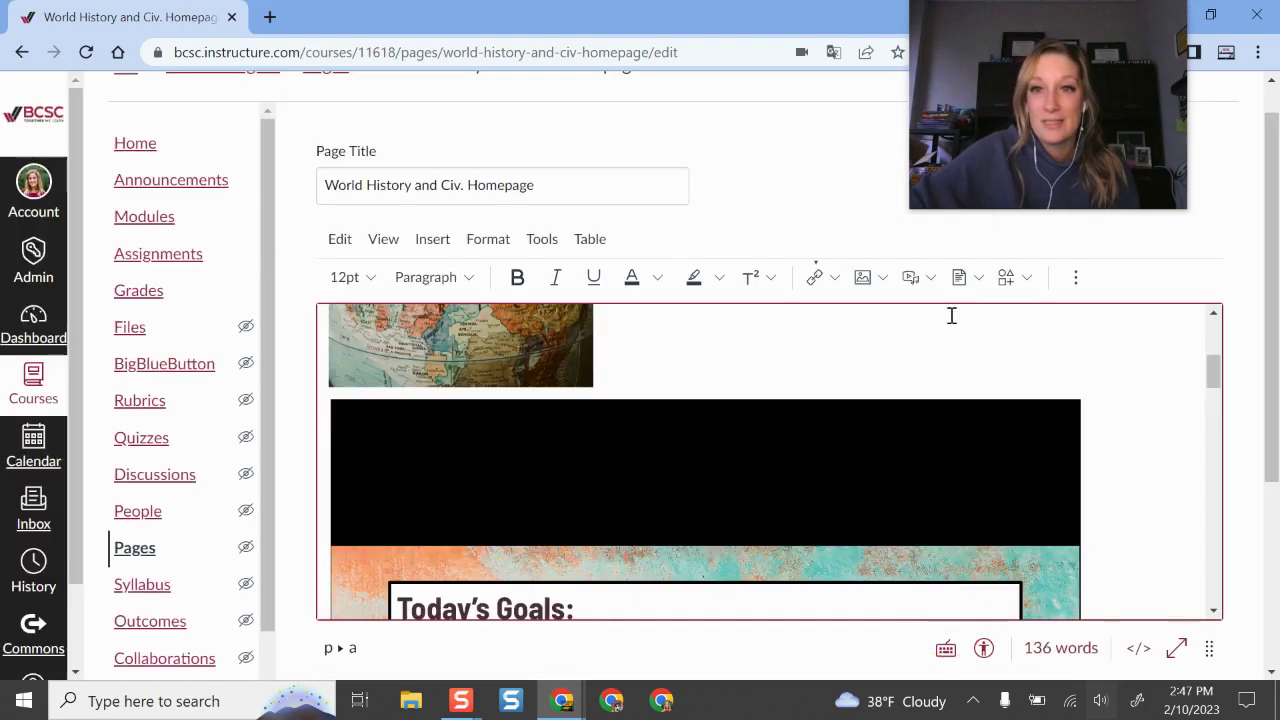
click(1074, 280)
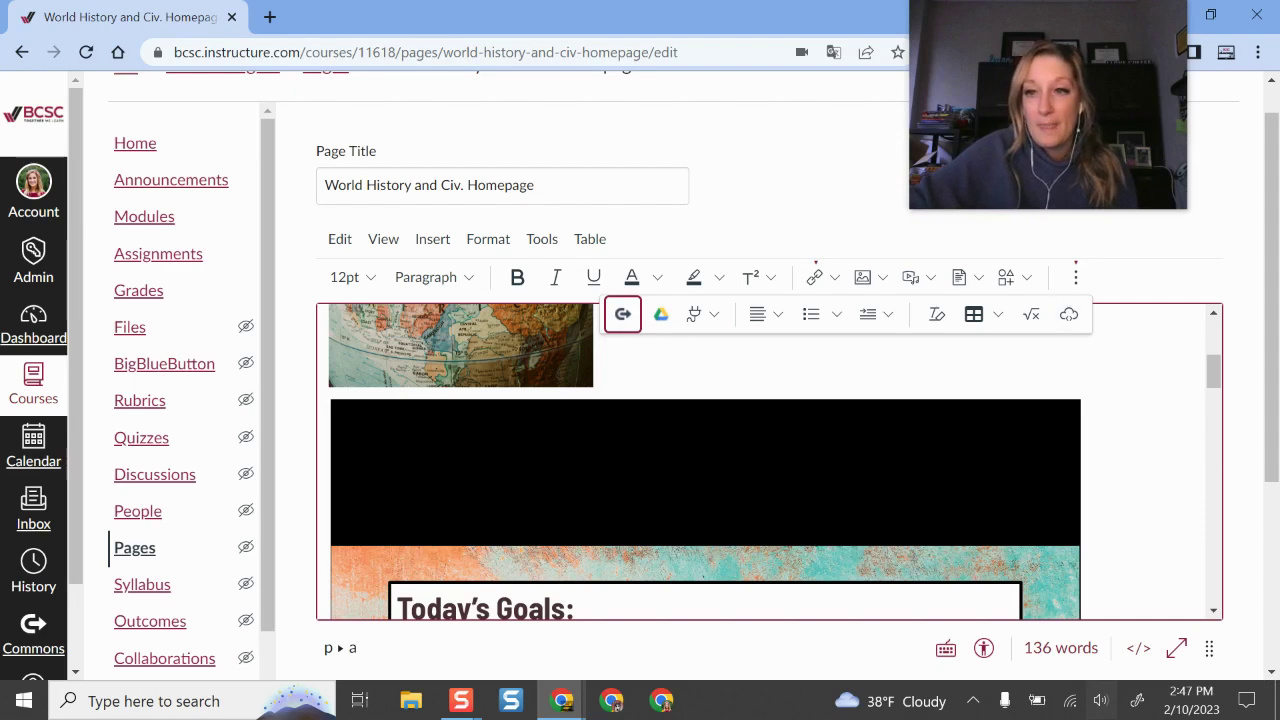
scroll(1258, 250, down, 3)
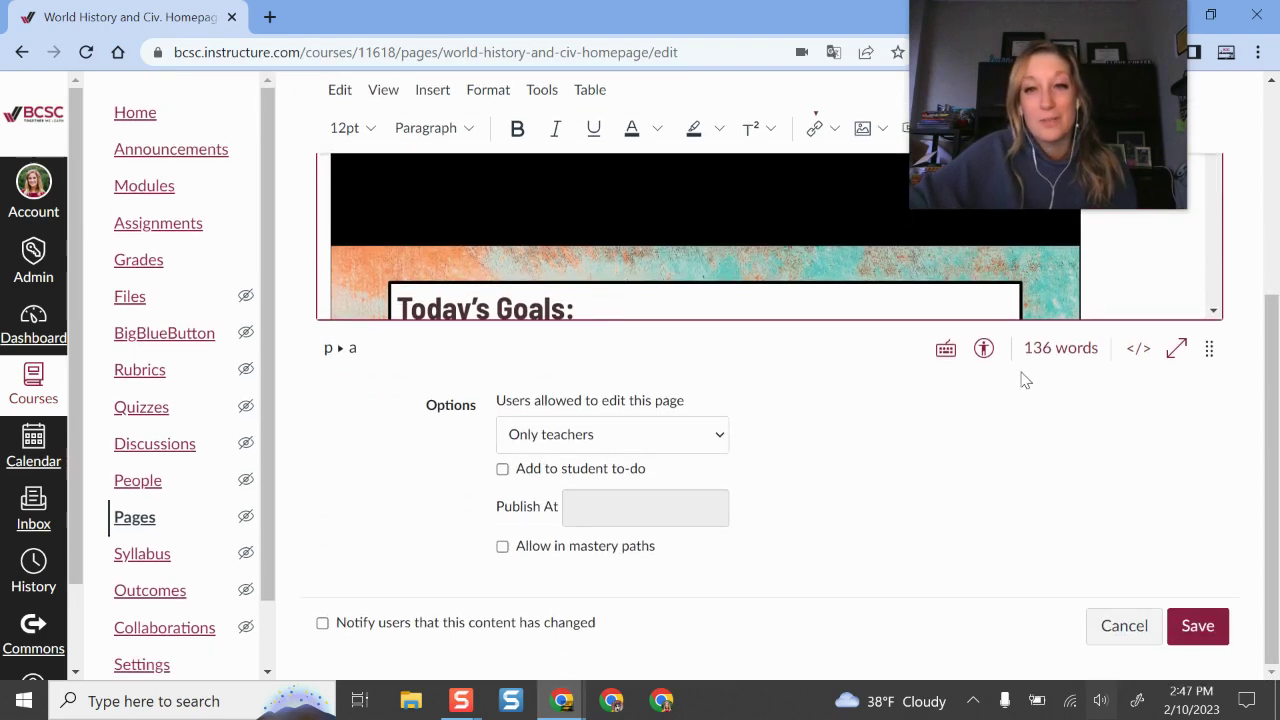
drag(1209, 347, 1209, 673)
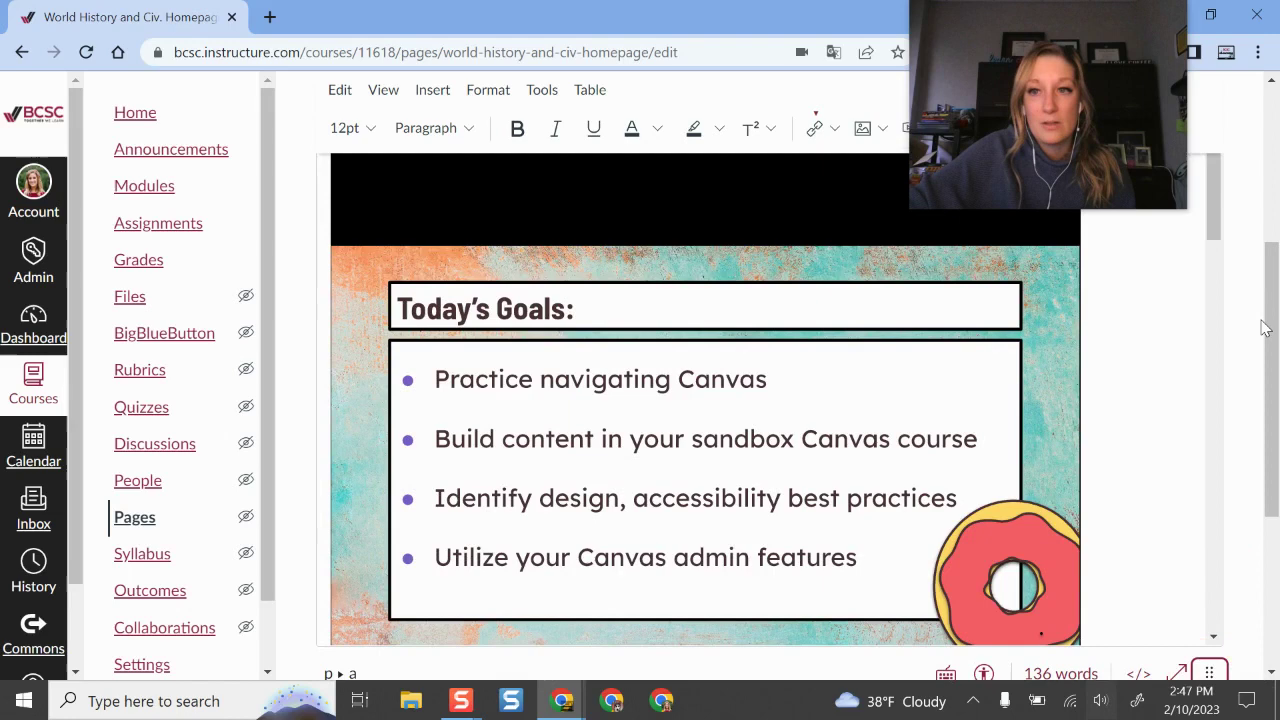
scroll(1268, 326, down, 2)
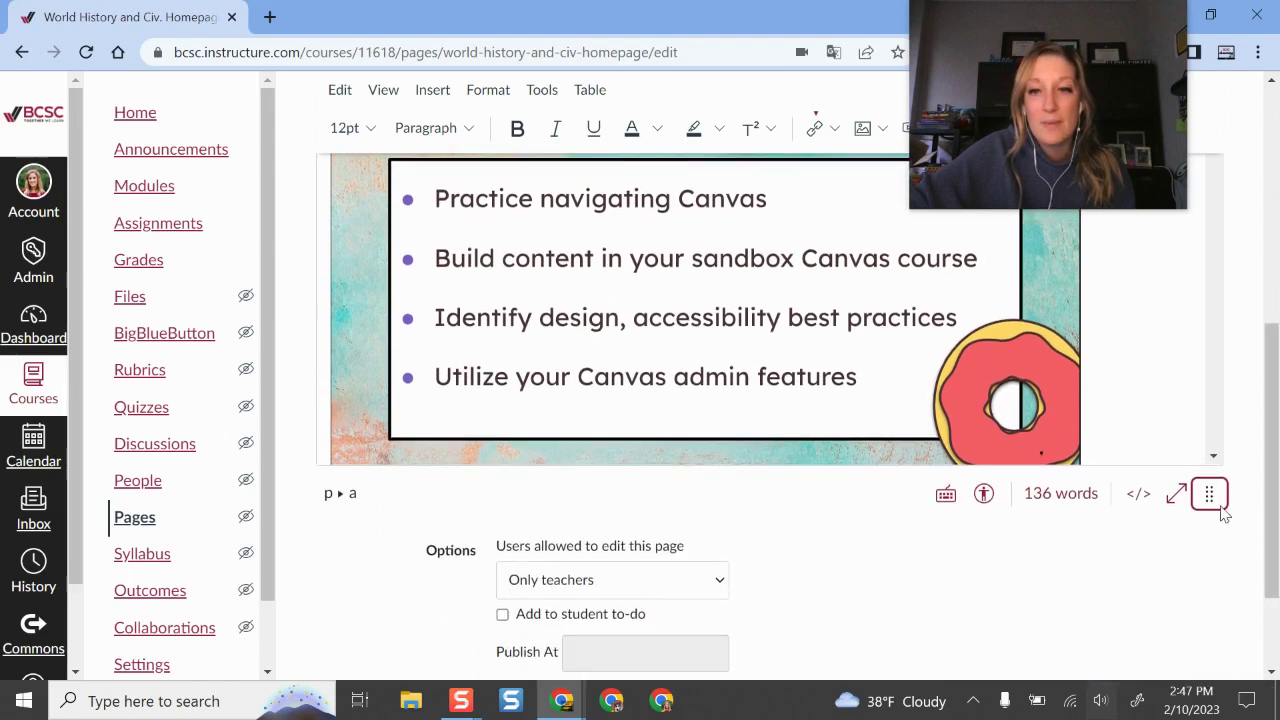
drag(1209, 494, 1209, 614)
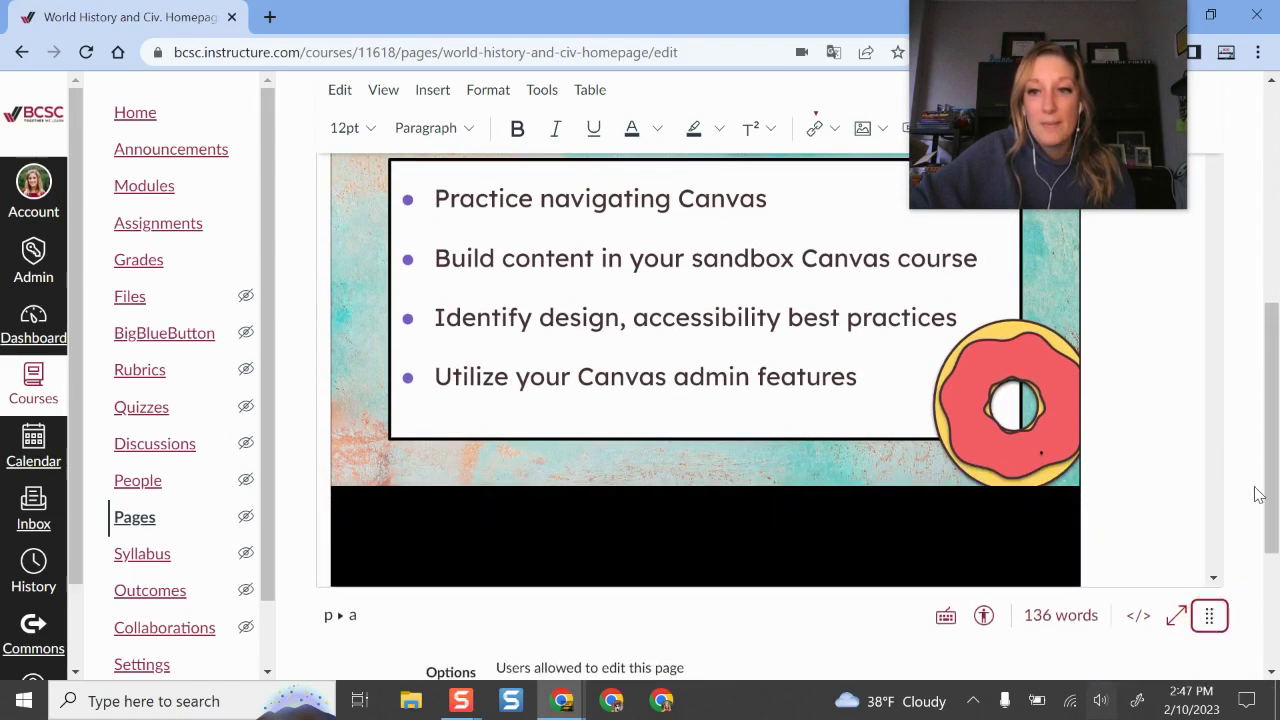
scroll(1273, 480, down, 2)
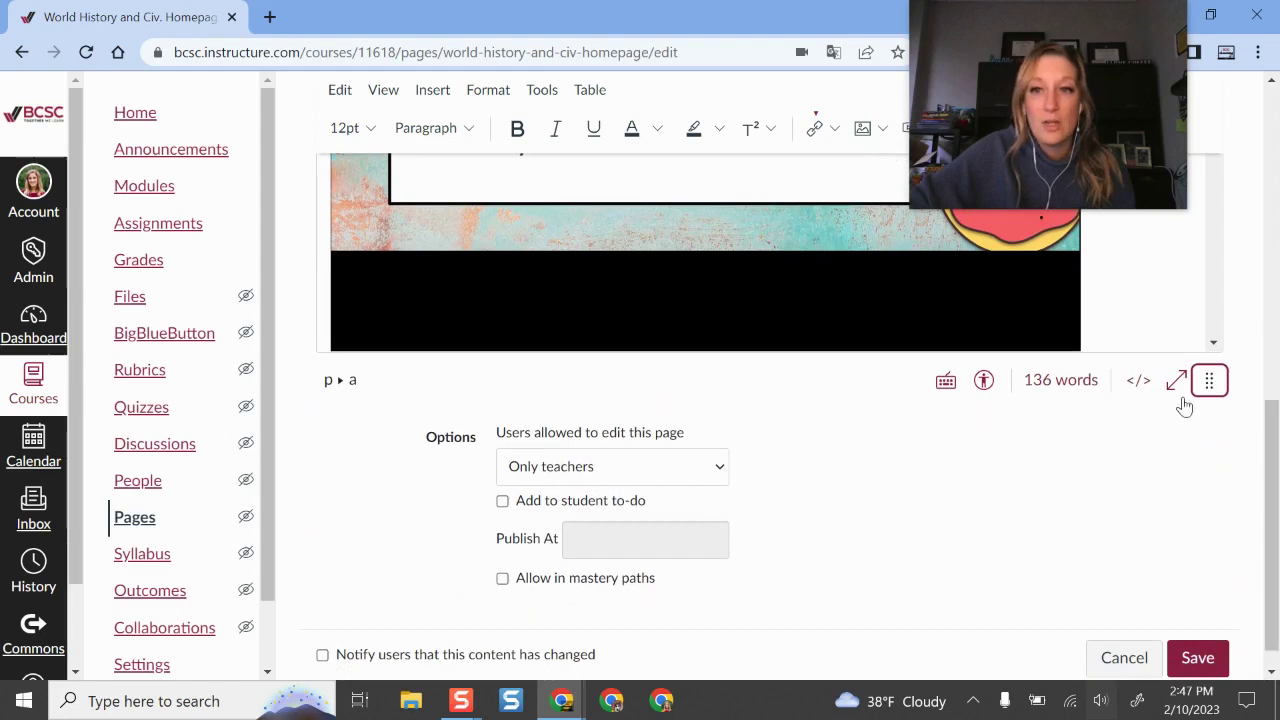
click(1176, 381)
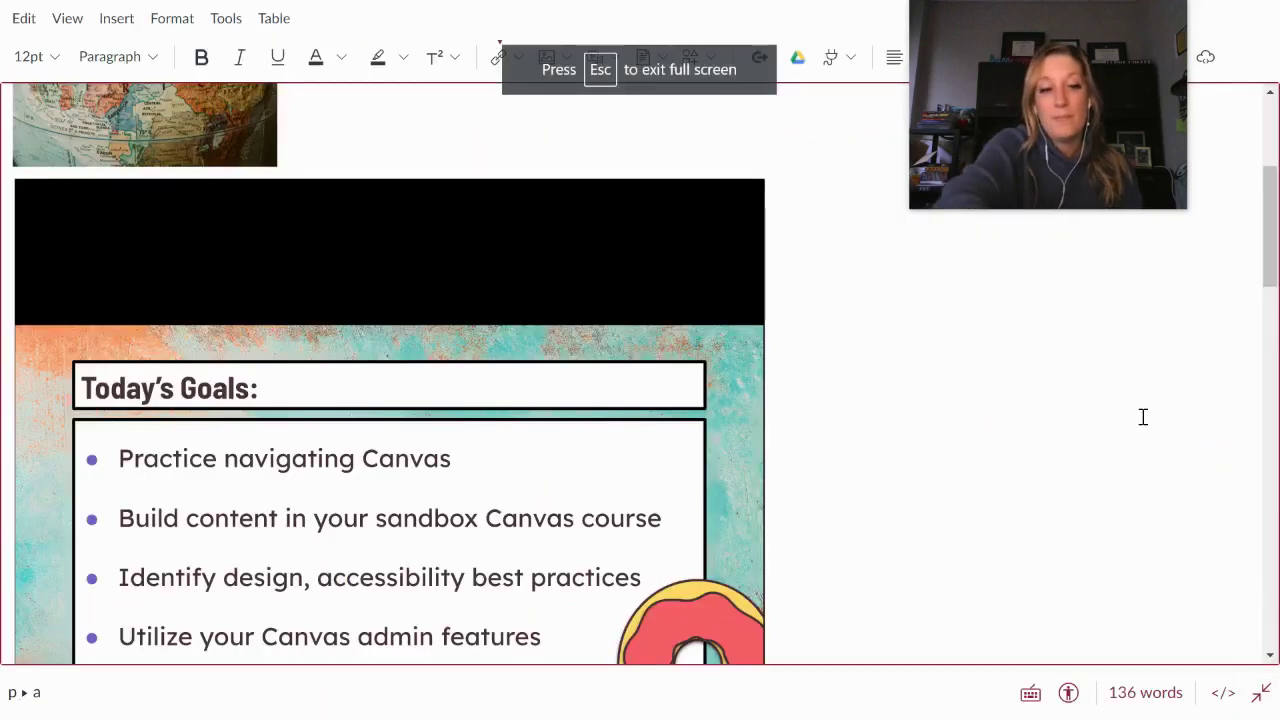
key(Escape)
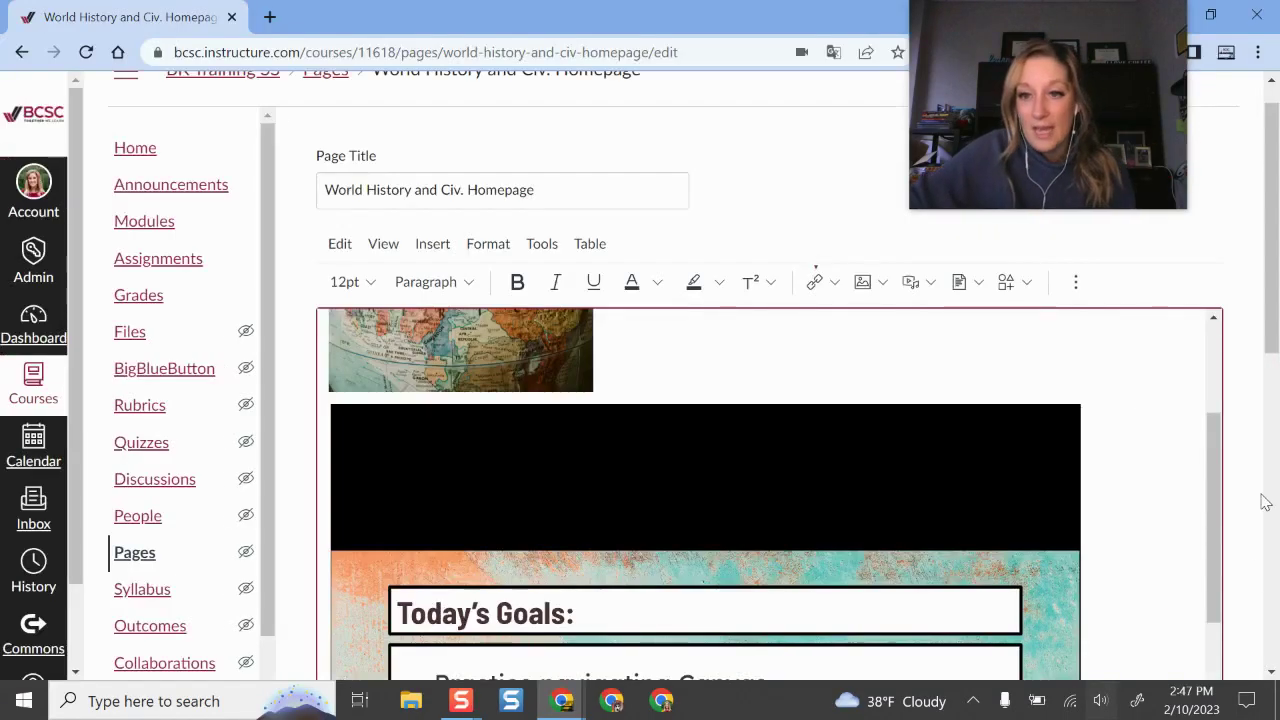
scroll(1265, 502, down, 5)
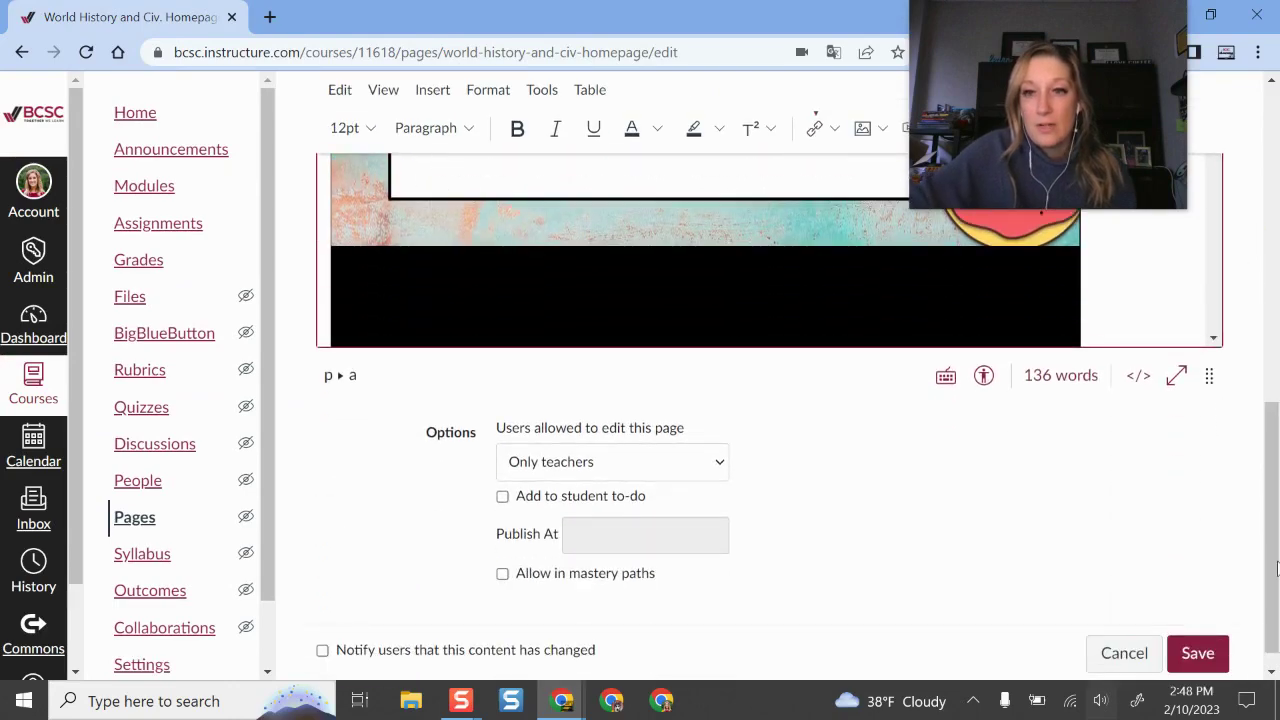
click(1138, 376)
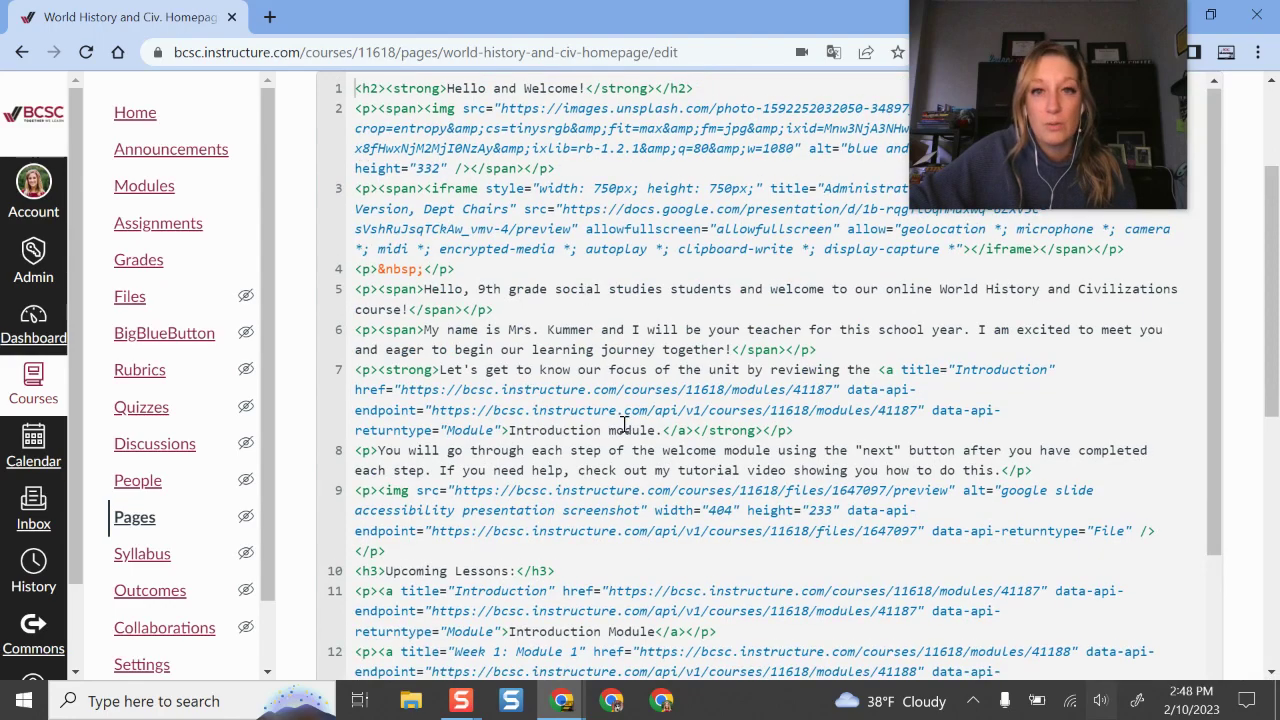
scroll(850, 451, down, 5)
scroll(1004, 408, down, 10)
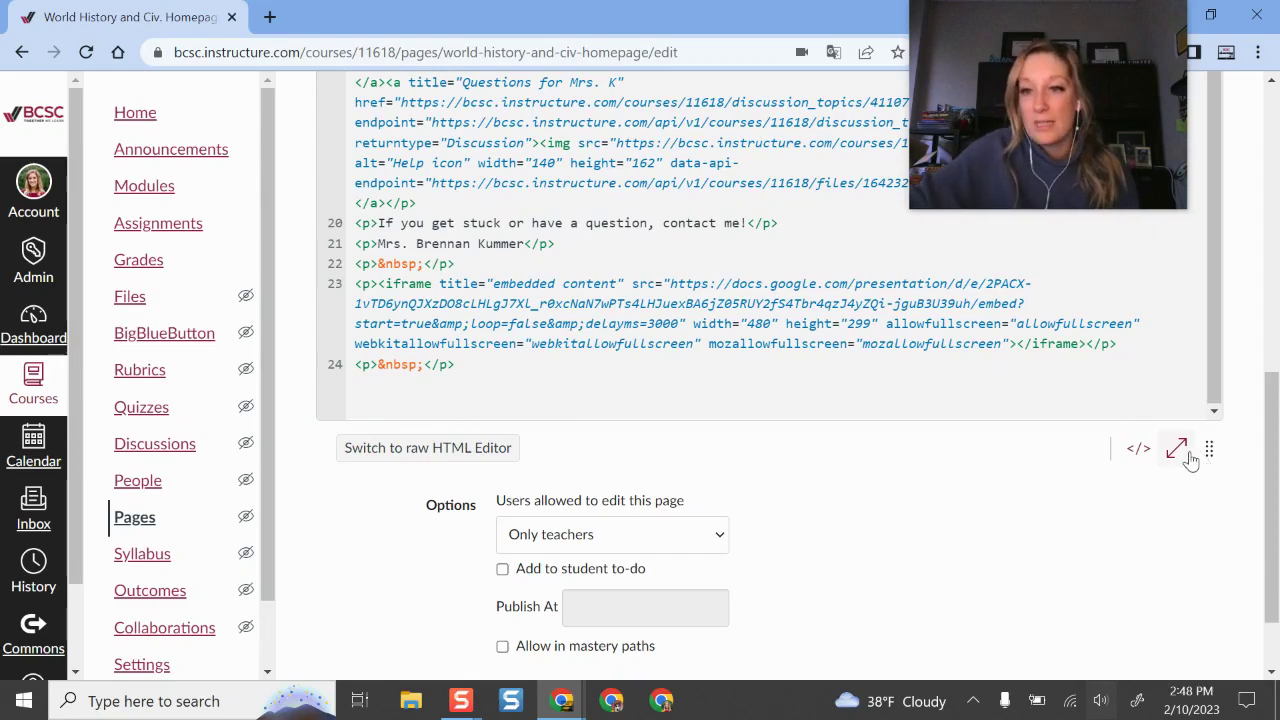
click(1177, 450)
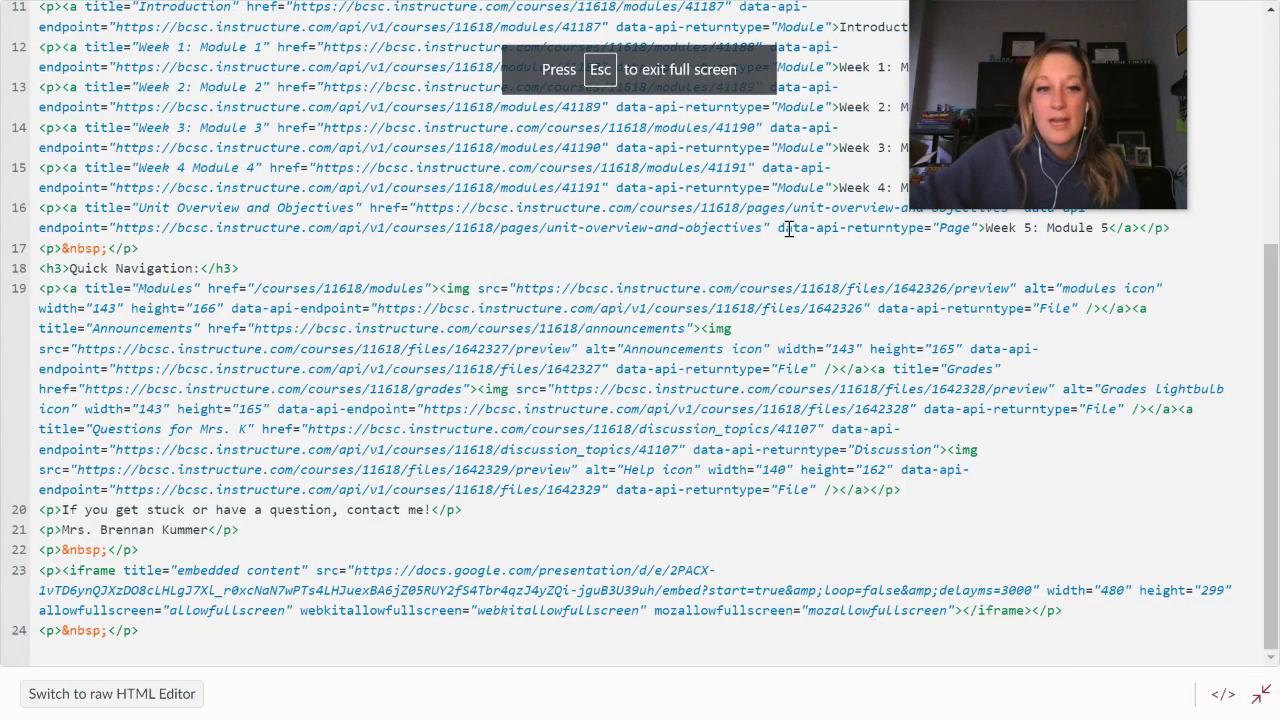
key(Escape)
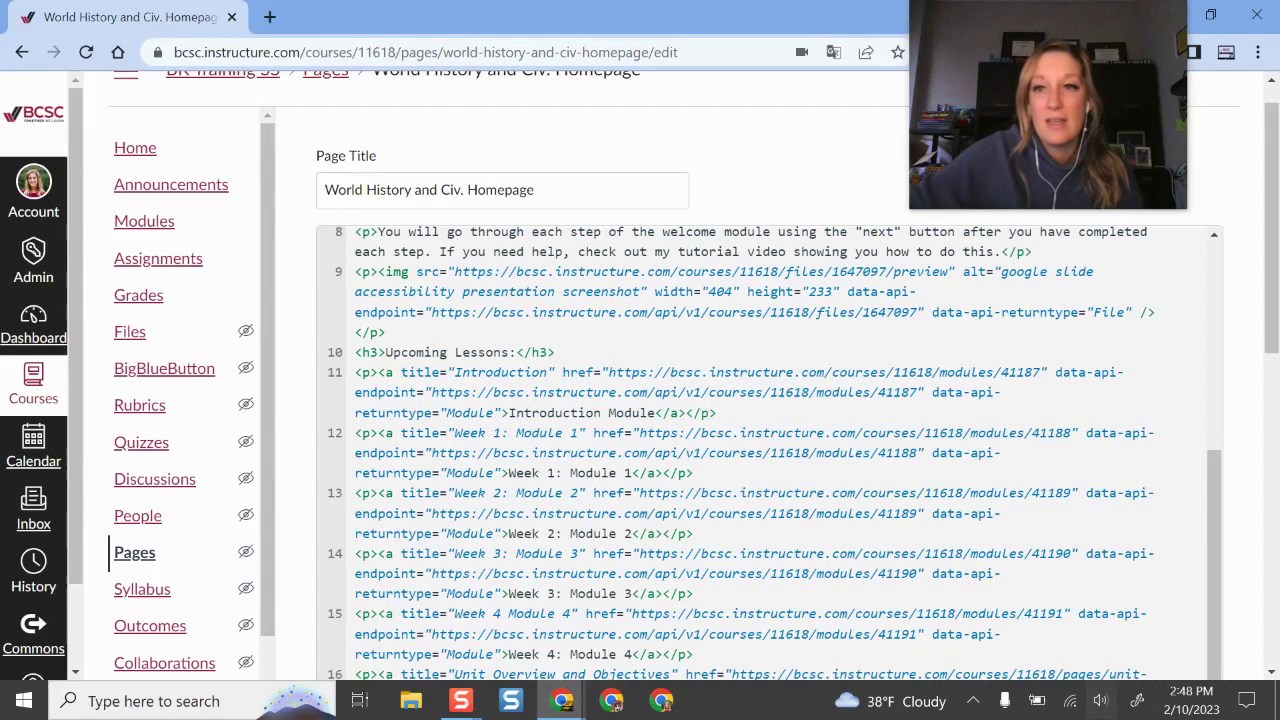
scroll(1040, 476, down, 10)
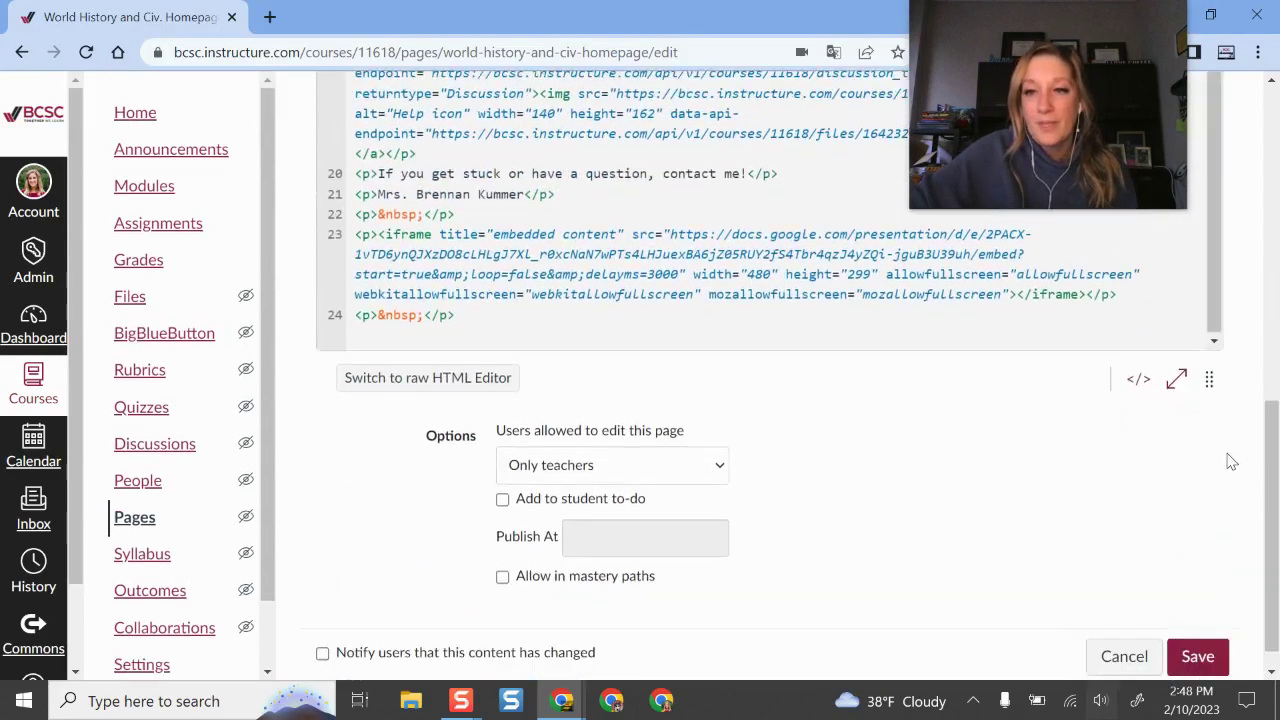
click(1138, 349)
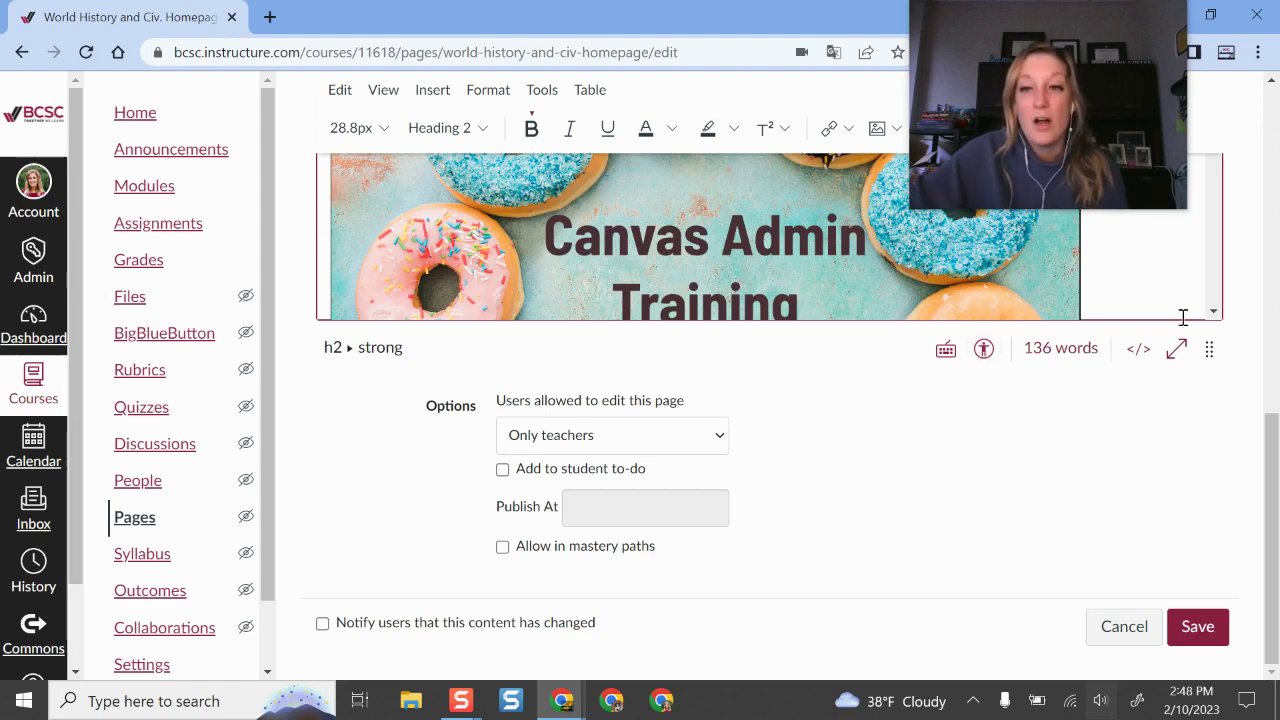
Make the editing area taller with its resize handle and select the globe image.
drag(1210, 348, 1209, 547)
scroll(938, 338, down, 8)
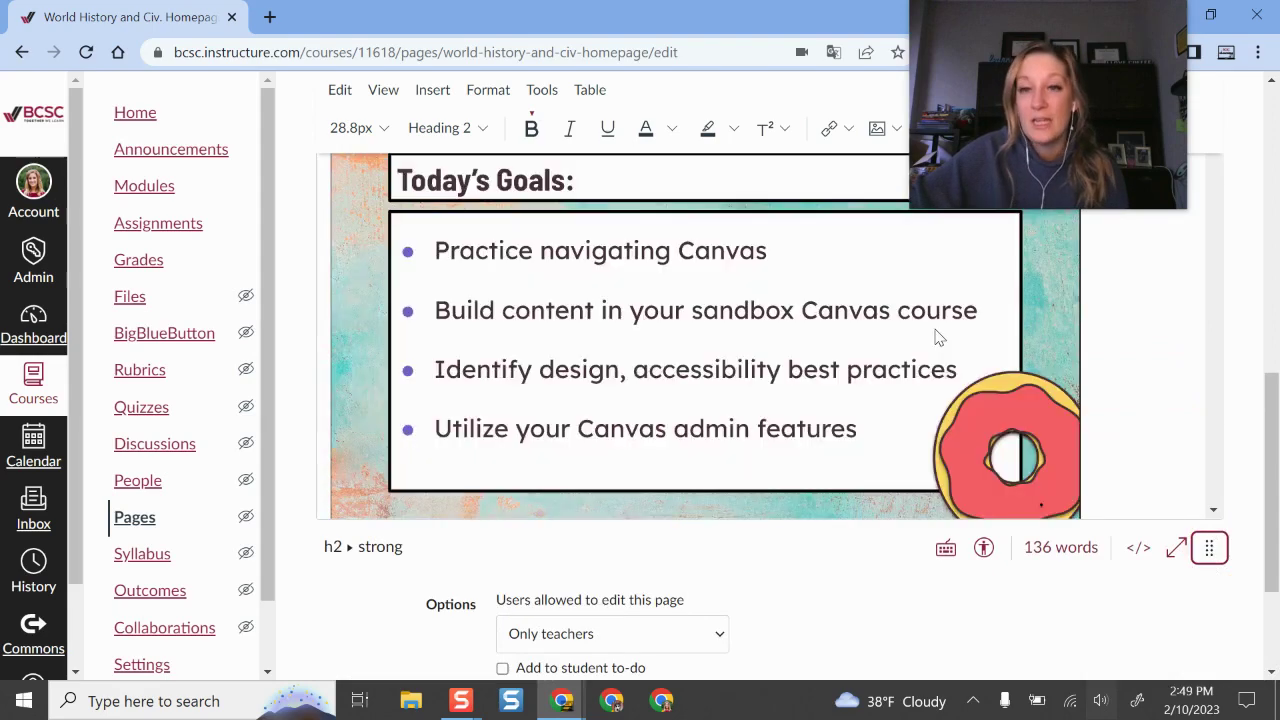
scroll(1187, 389, up, 5)
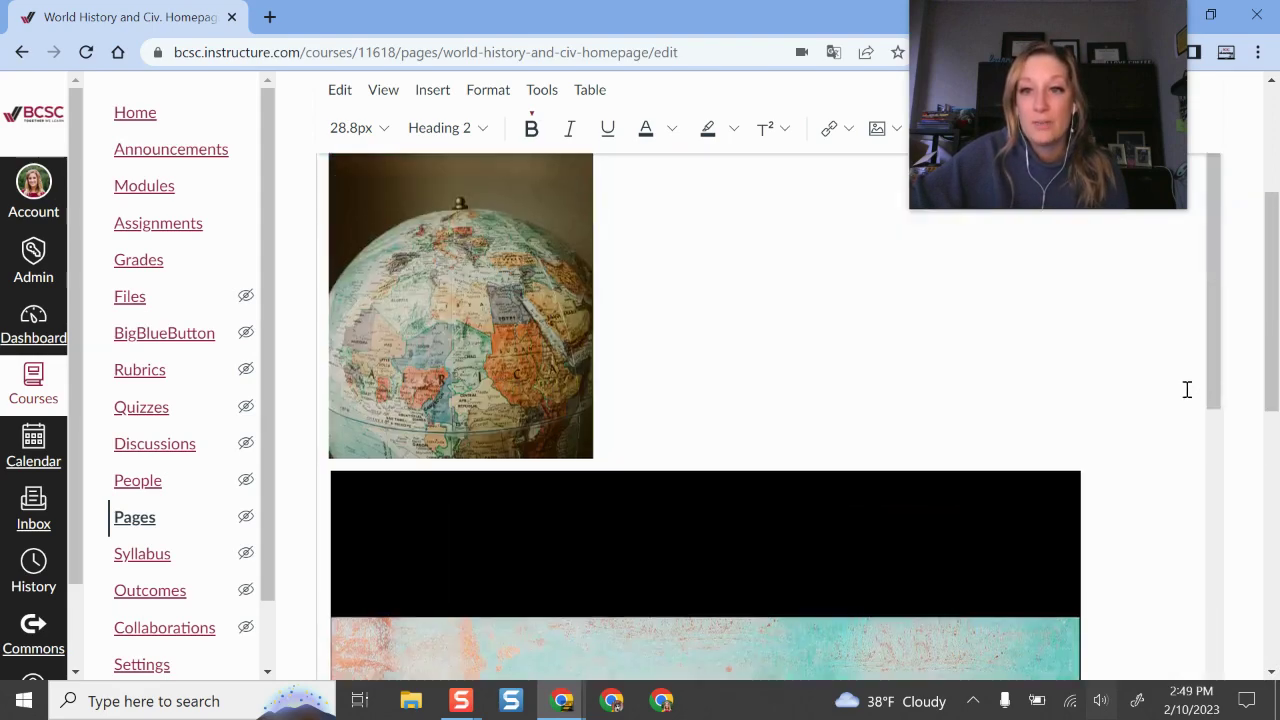
scroll(1117, 379, up, 1)
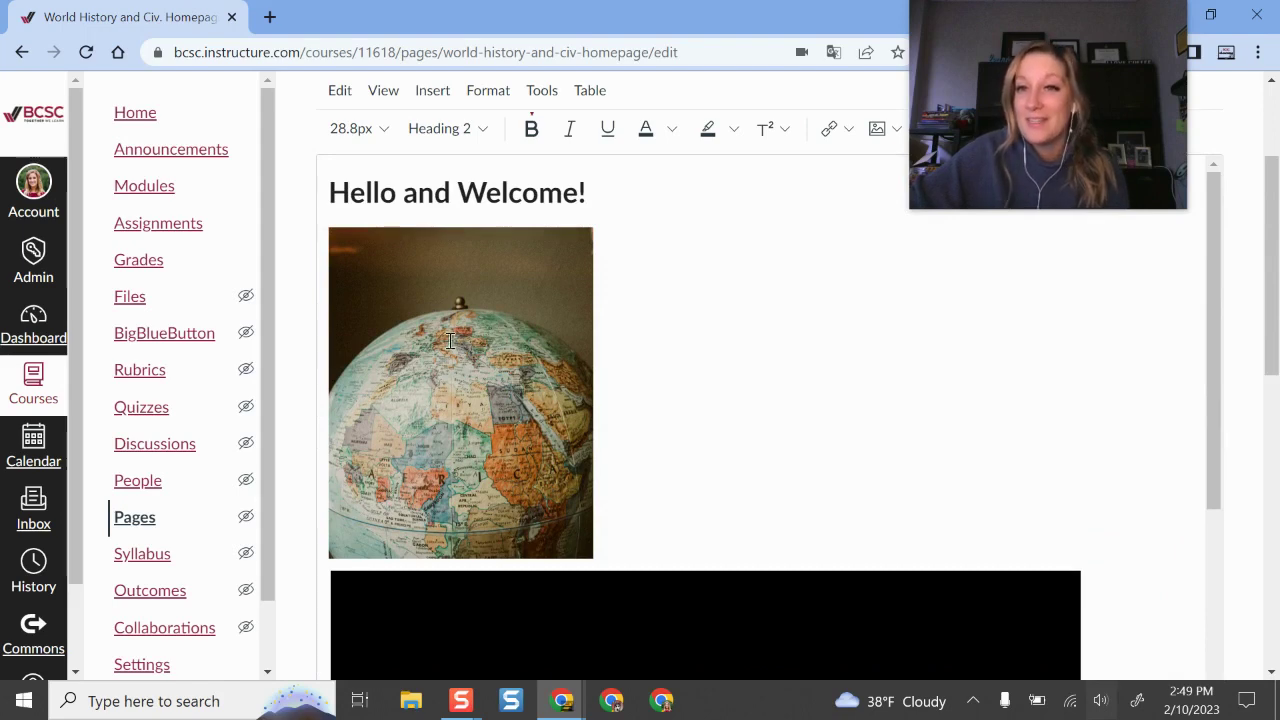
click(426, 397)
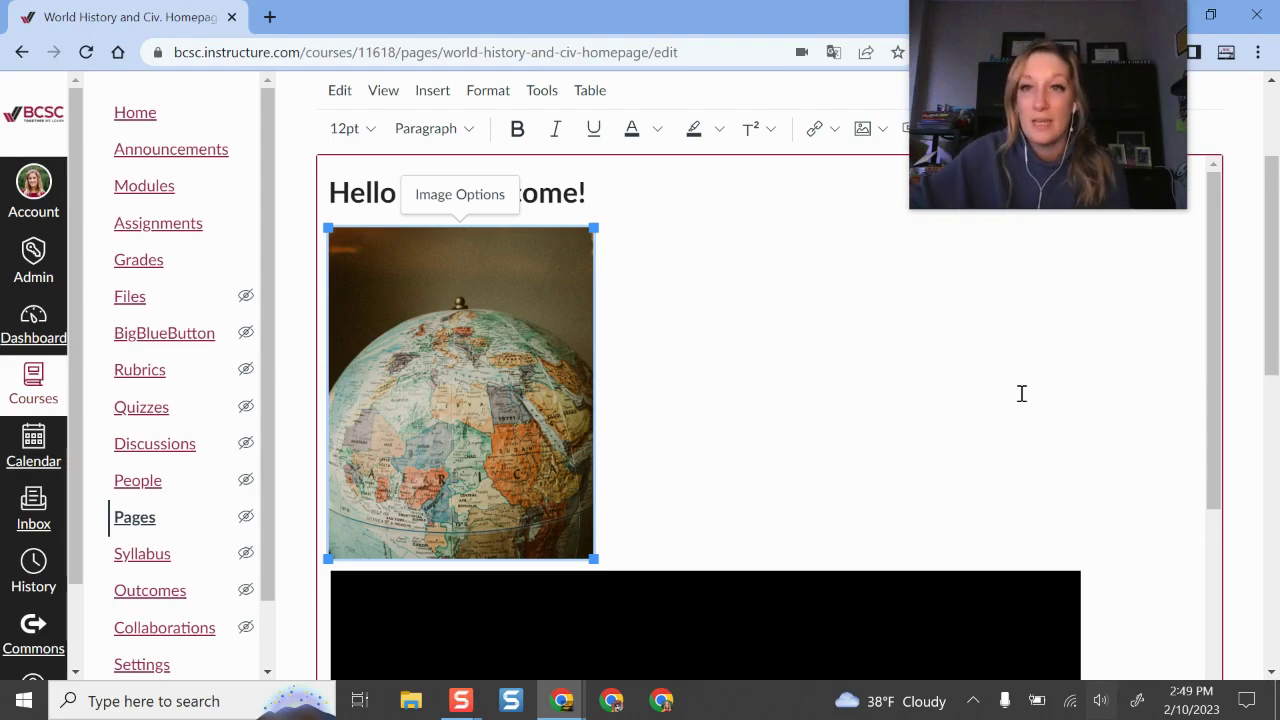
drag(1268, 305, 1268, 593)
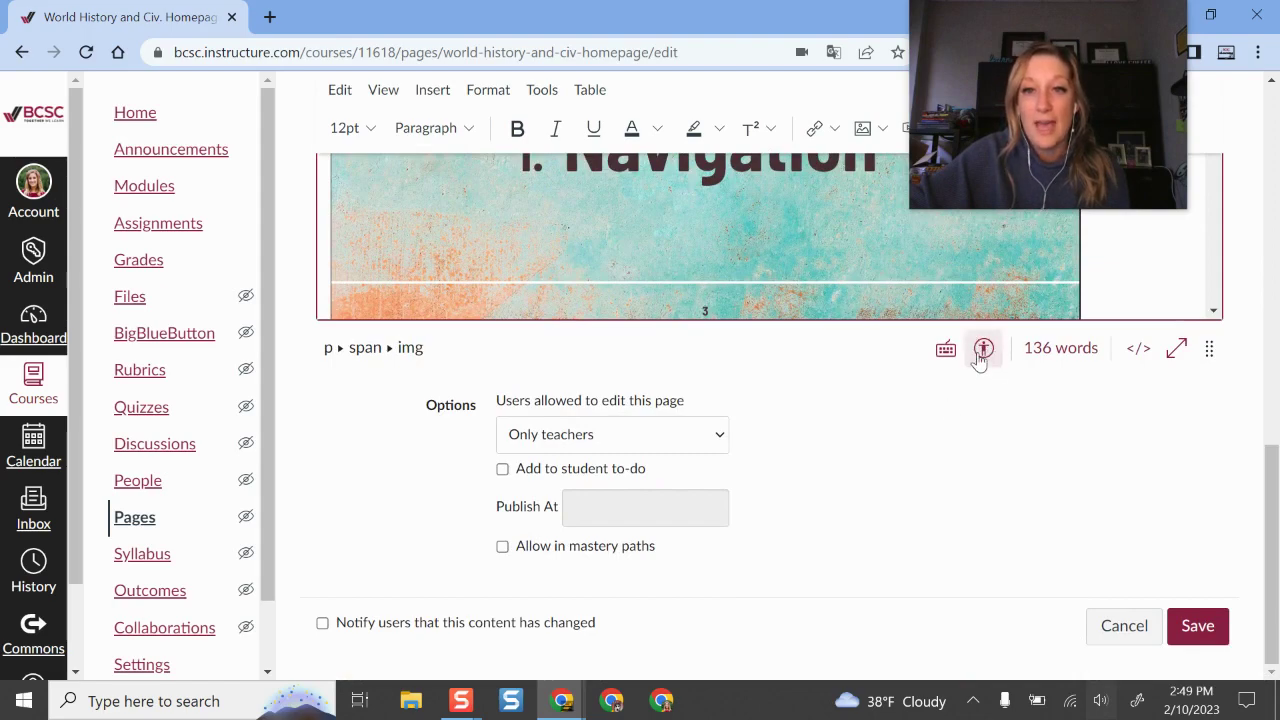
scroll(1131, 306, up, 10)
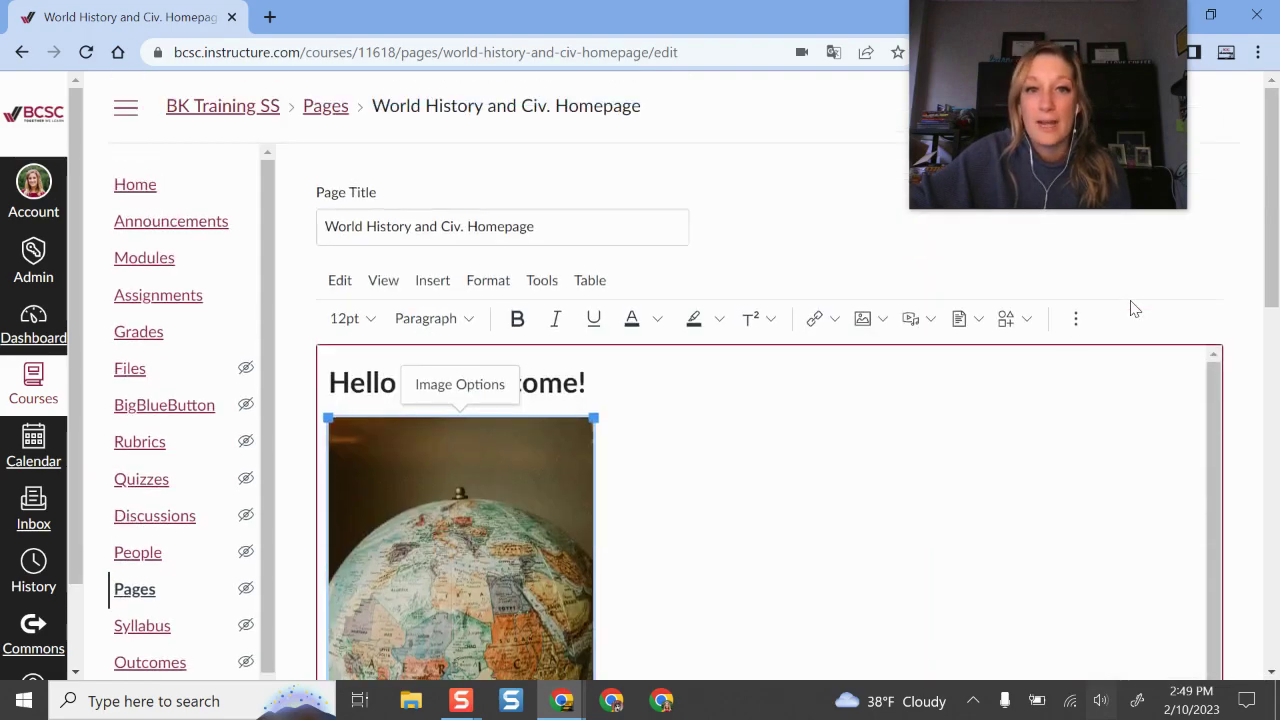
Upload the 2023-01-18_10-47-50 screenshot and insert it on a new line below the globe.
scroll(812, 336, down, 3)
click(651, 310)
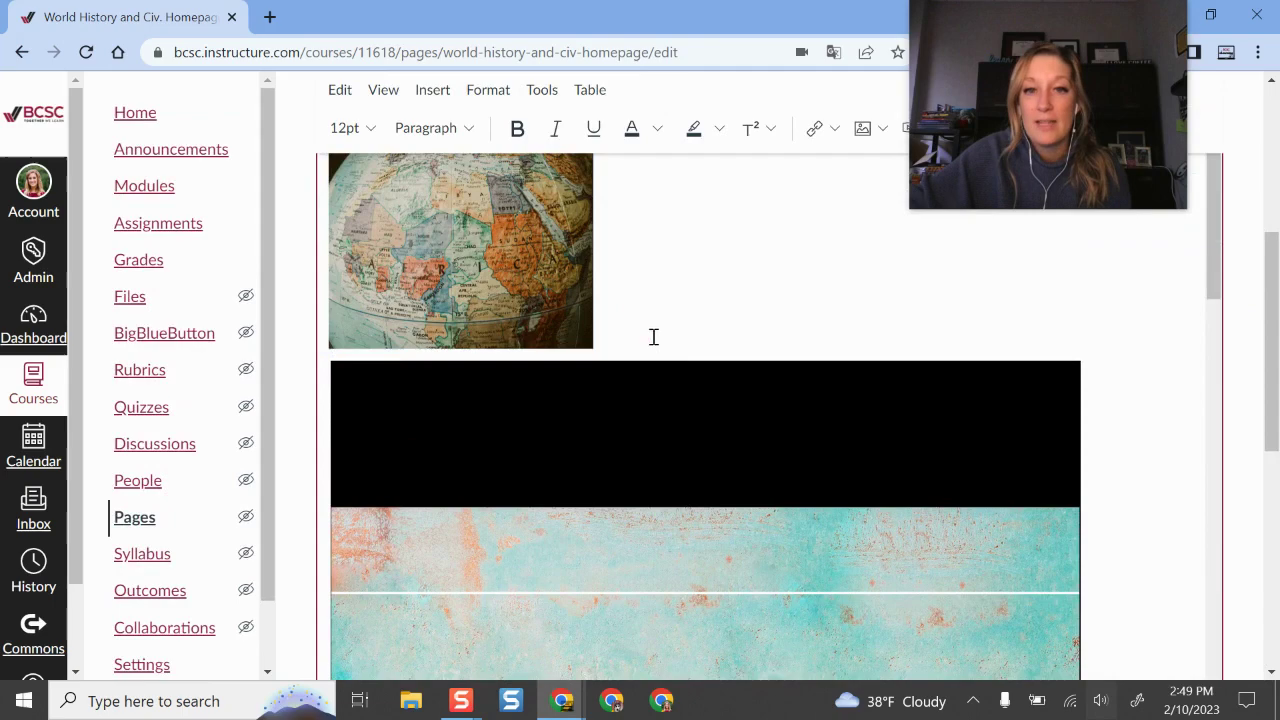
key(Return)
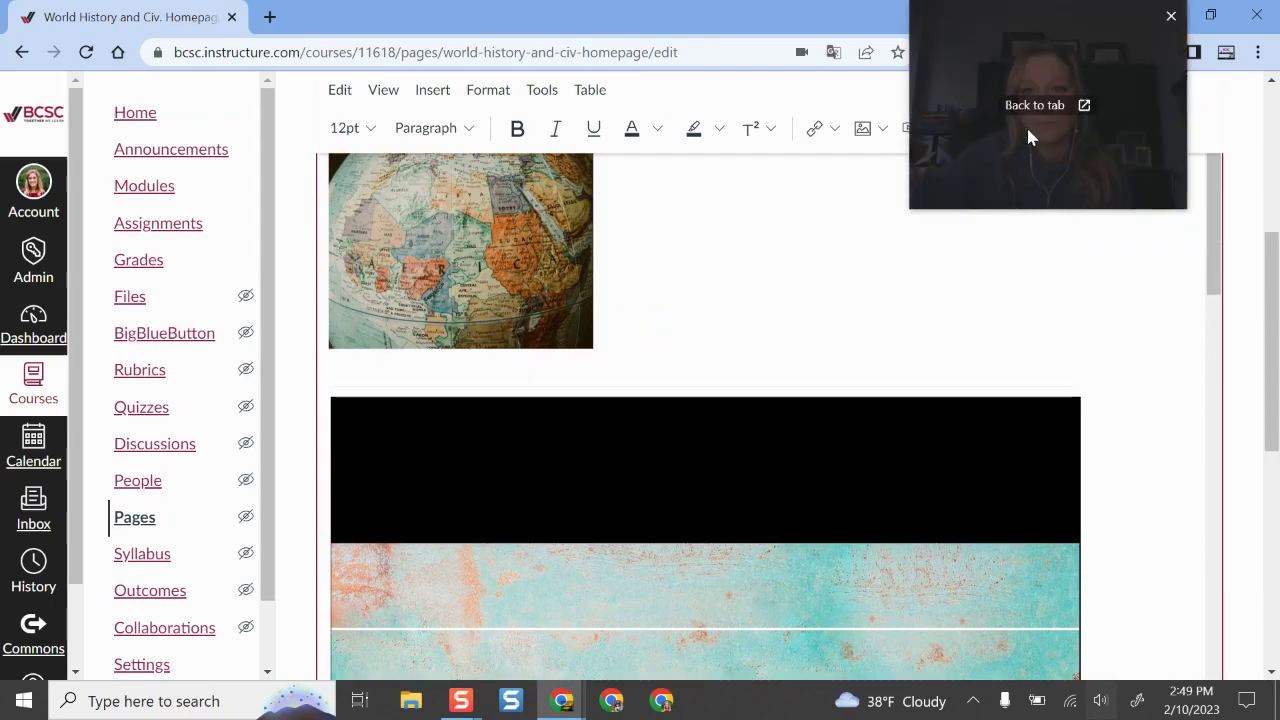
click(872, 130)
click(866, 168)
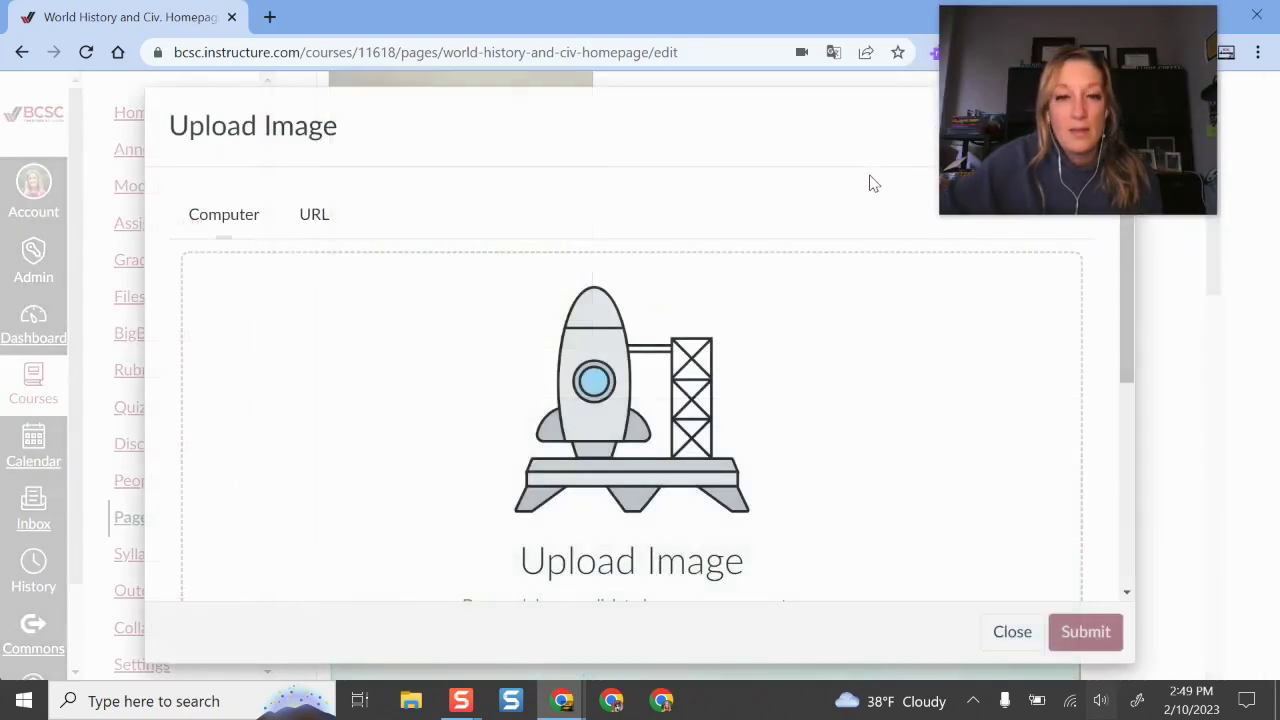
click(631, 466)
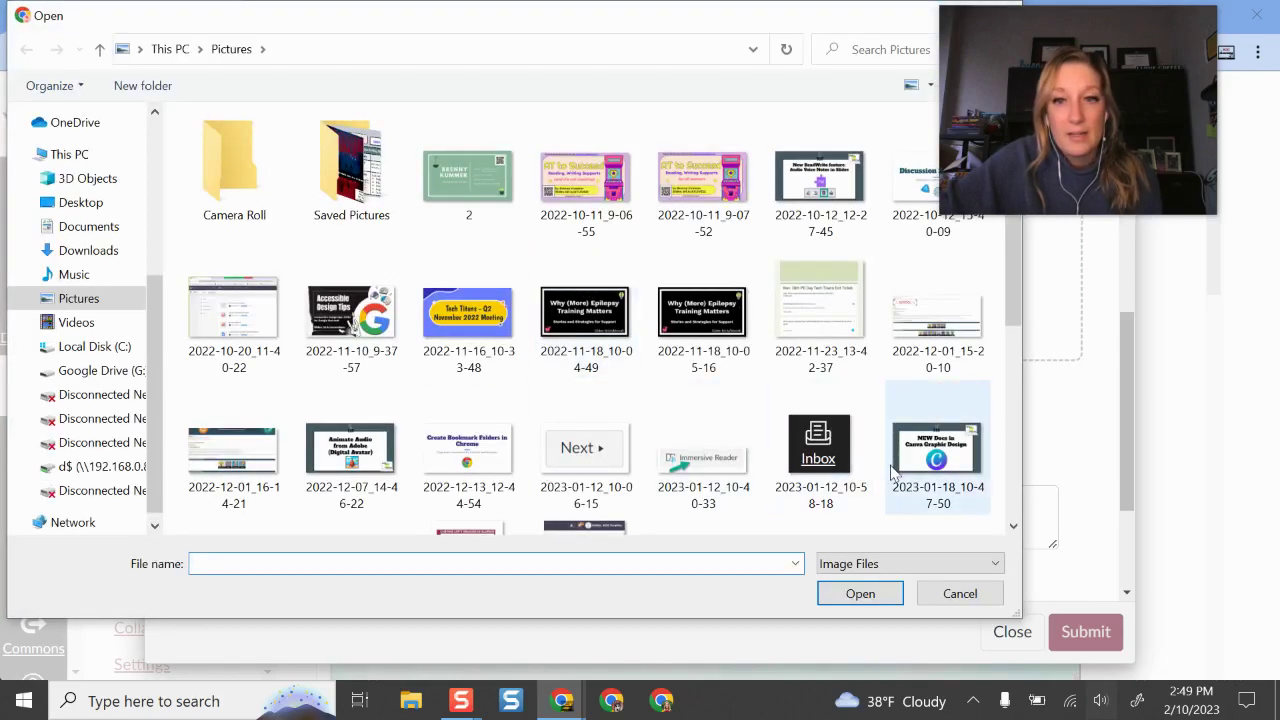
click(937, 455)
click(860, 592)
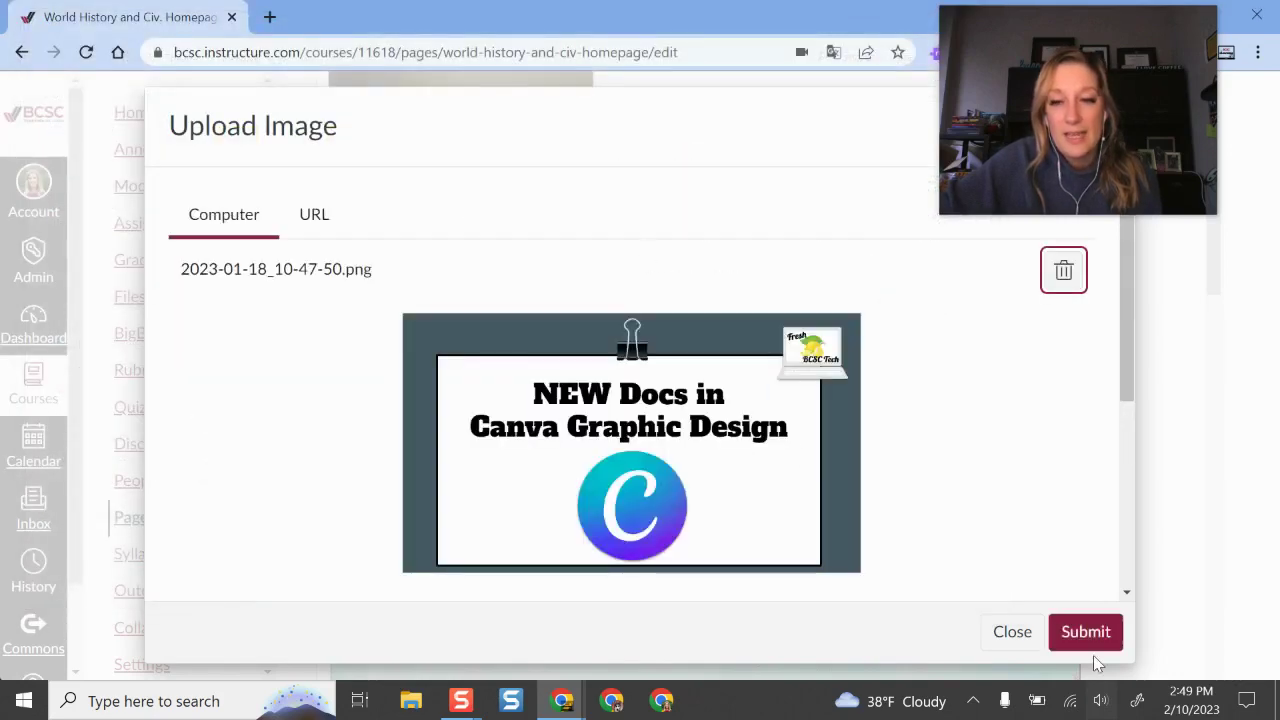
click(1068, 638)
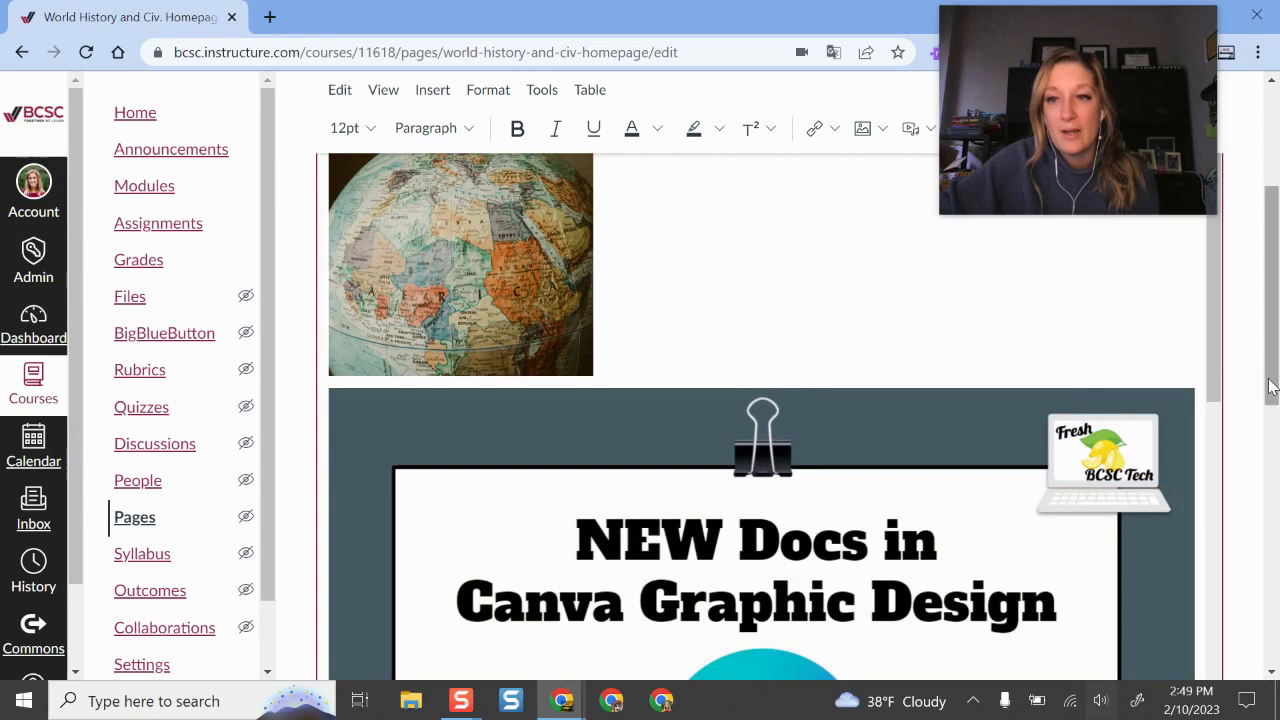
scroll(1250, 385, down, 5)
Use the Accessibility Checker to set the image's alt text to 'Docs video tutorial cover image'.
click(984, 432)
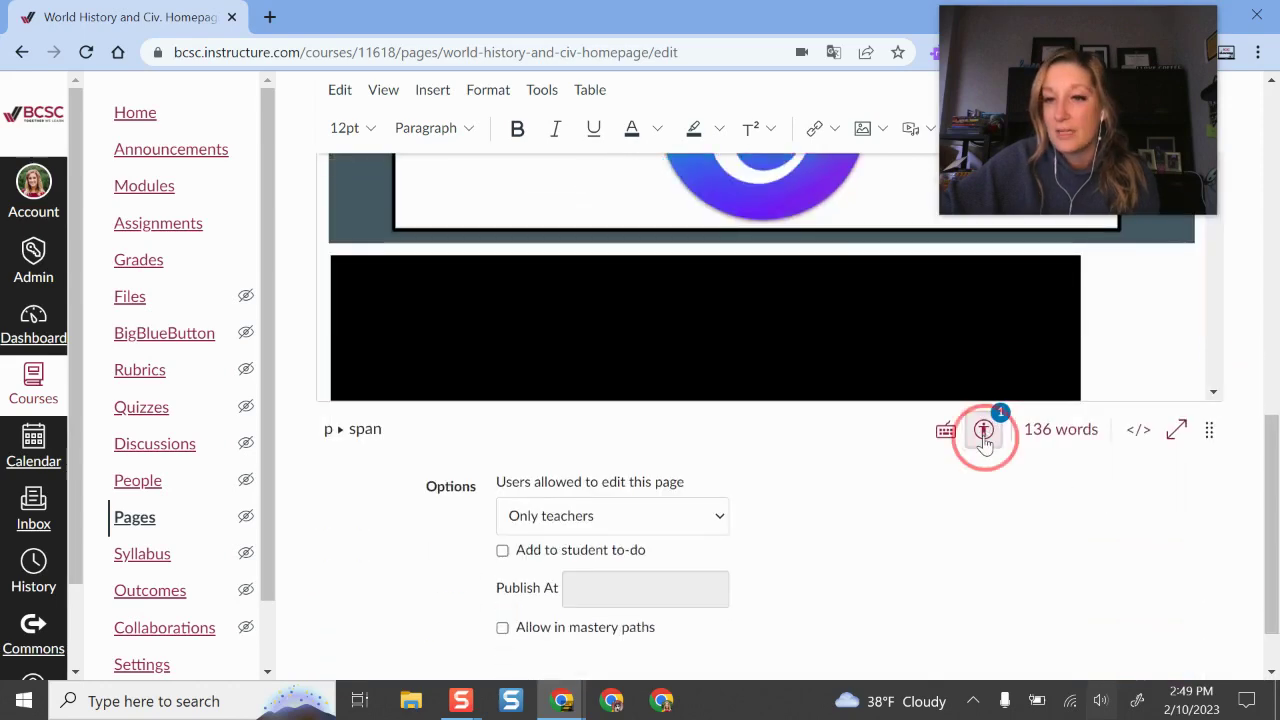
mouse_move(1006, 37)
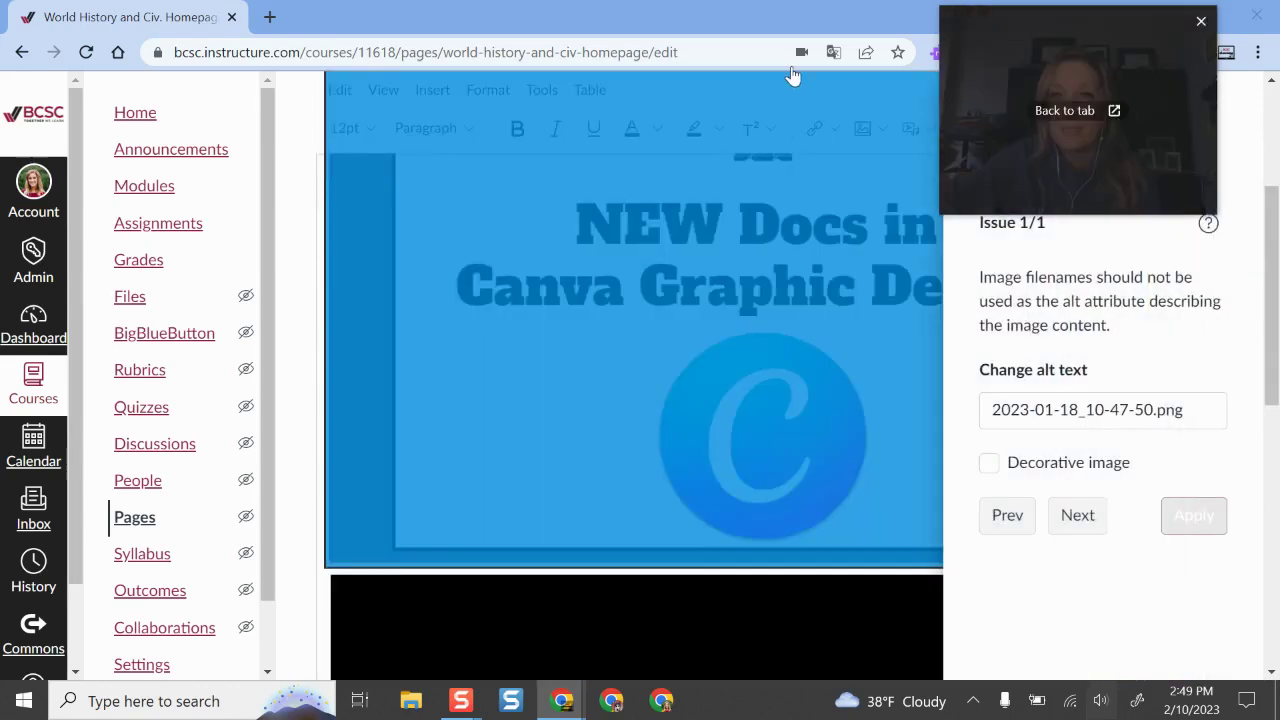
drag(1123, 33, 815, 4)
click(1094, 408)
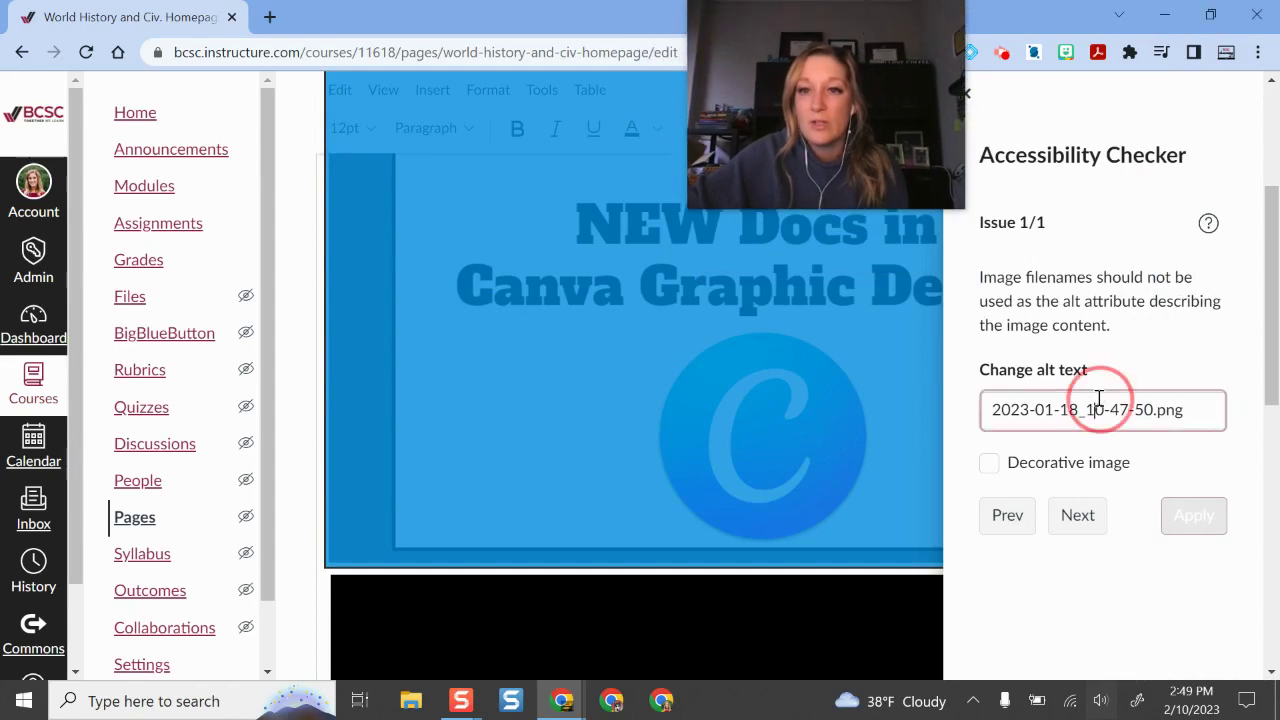
key(ctrl+a)
text(Docs video tutorial cover image)
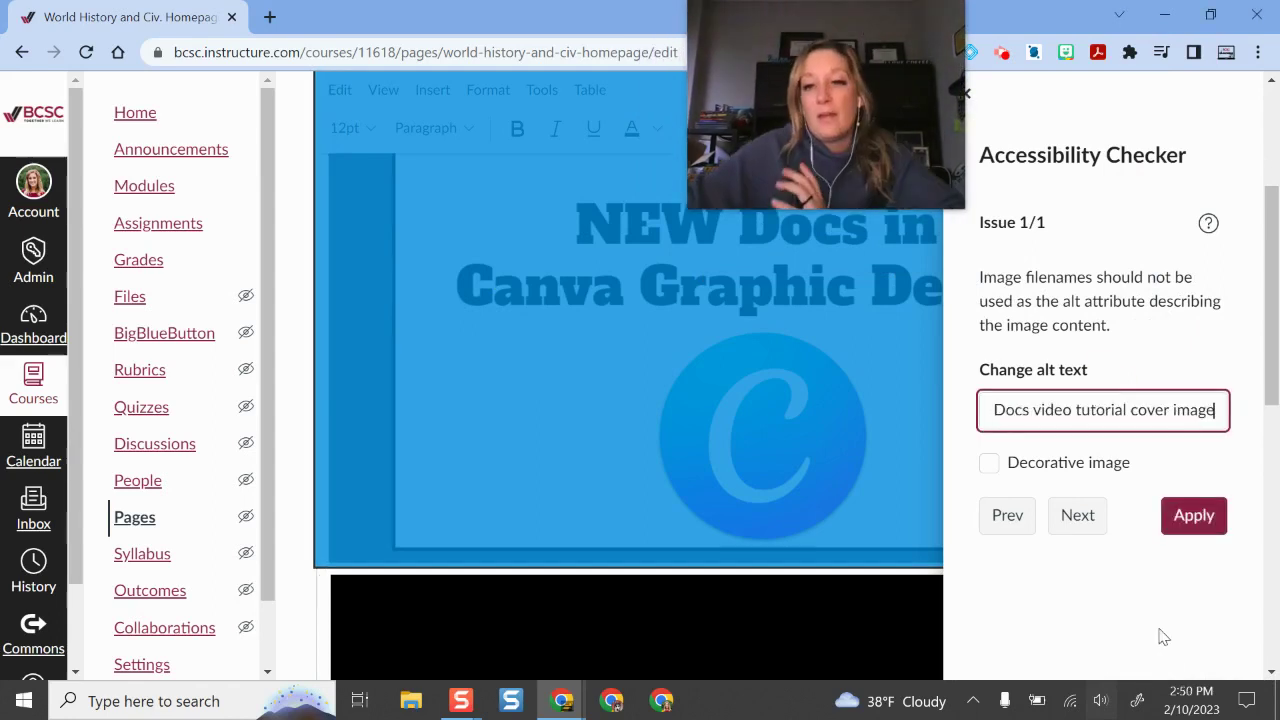
click(1194, 516)
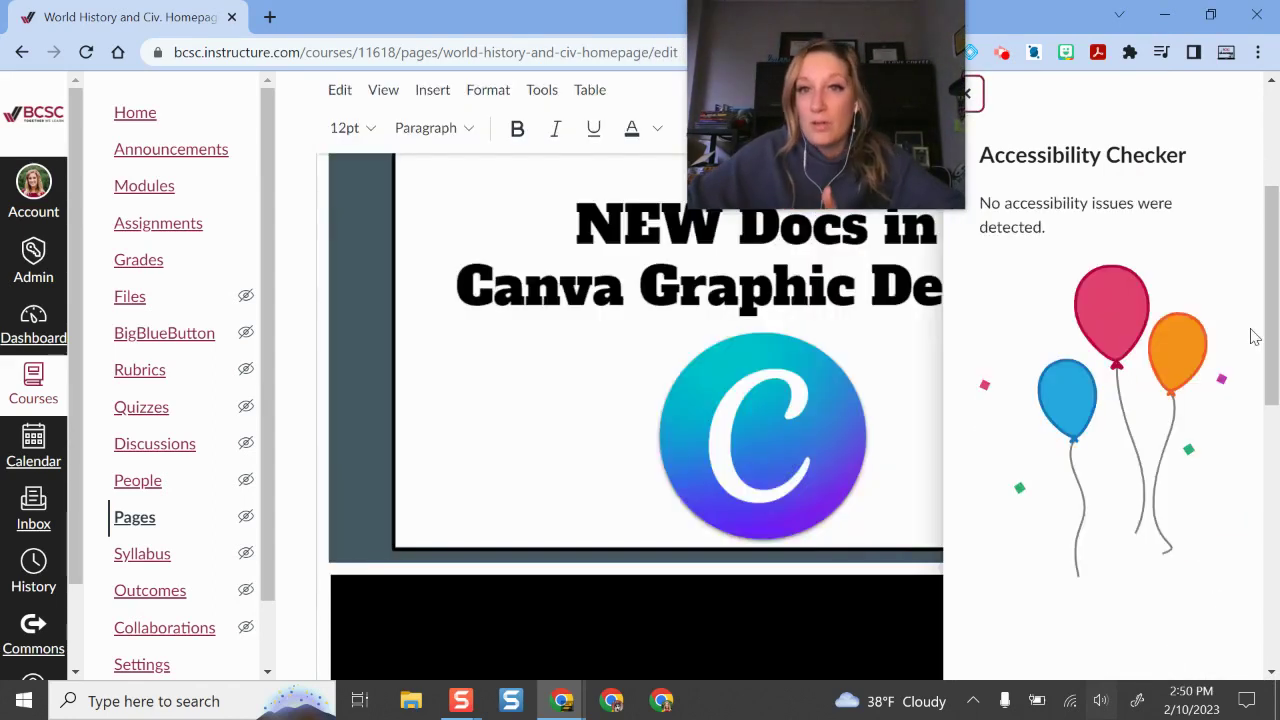
click(967, 93)
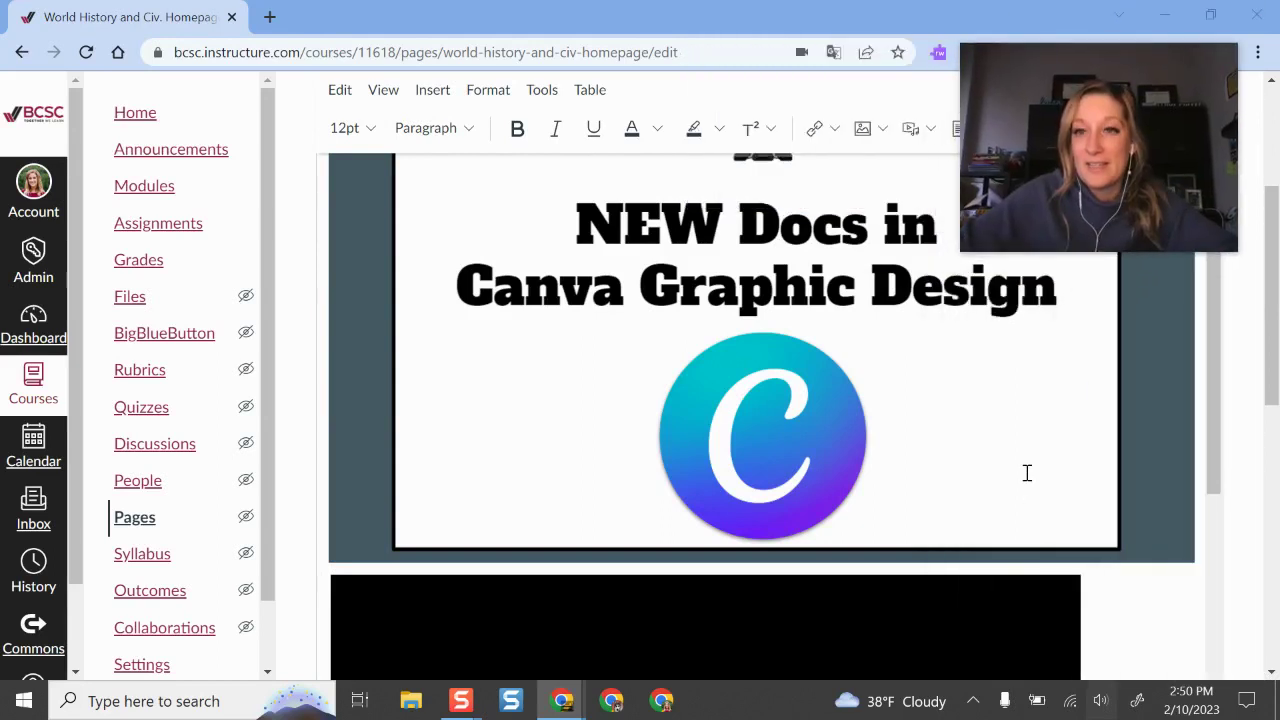
scroll(1030, 472, down, 2)
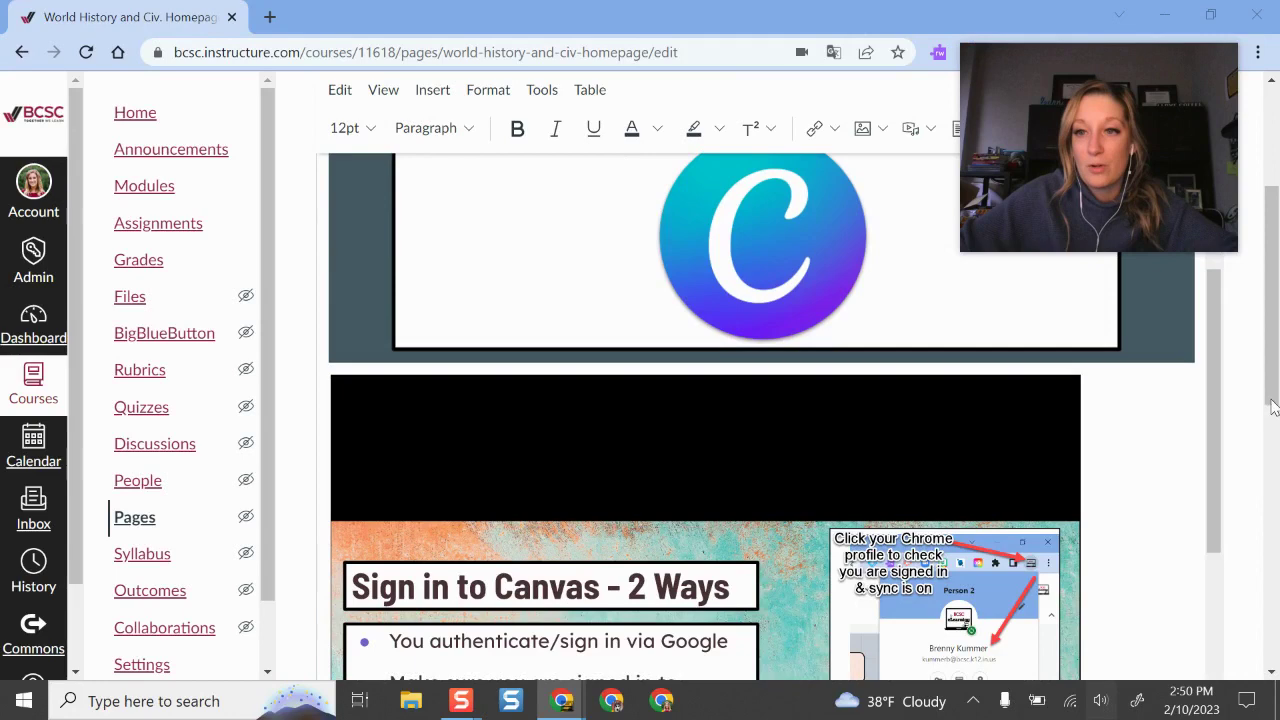
scroll(1273, 407, down, 6)
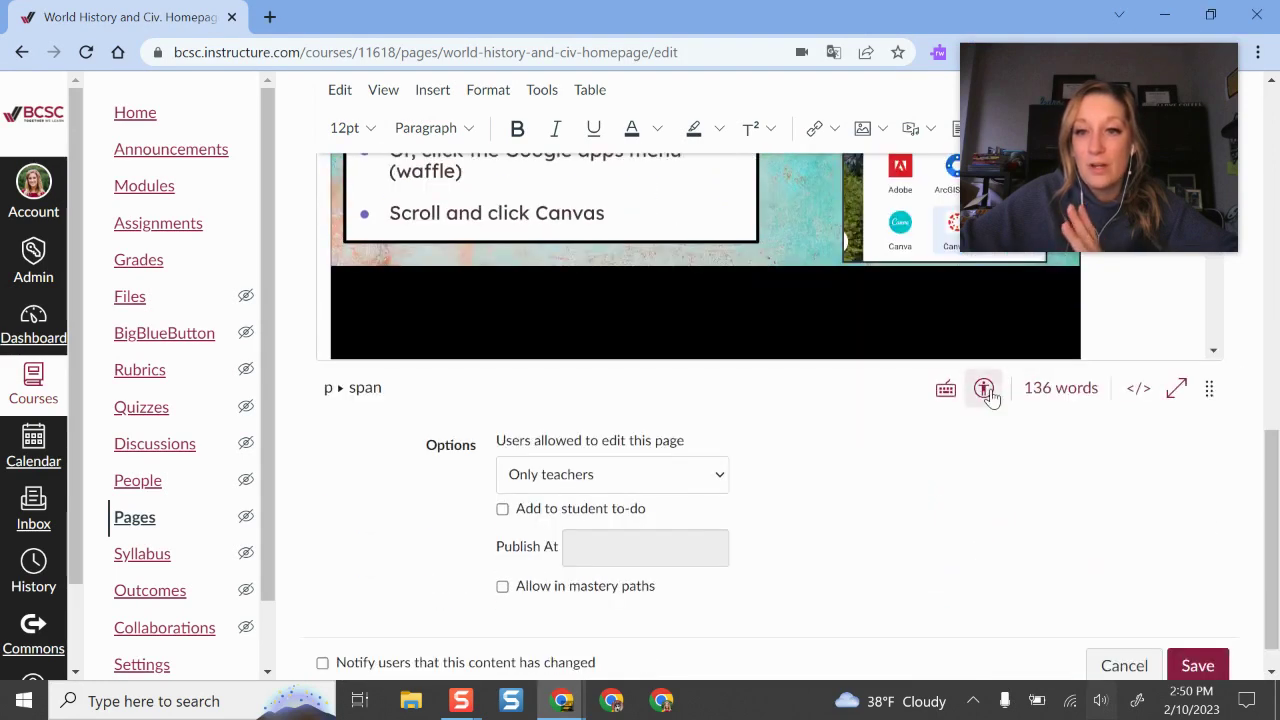